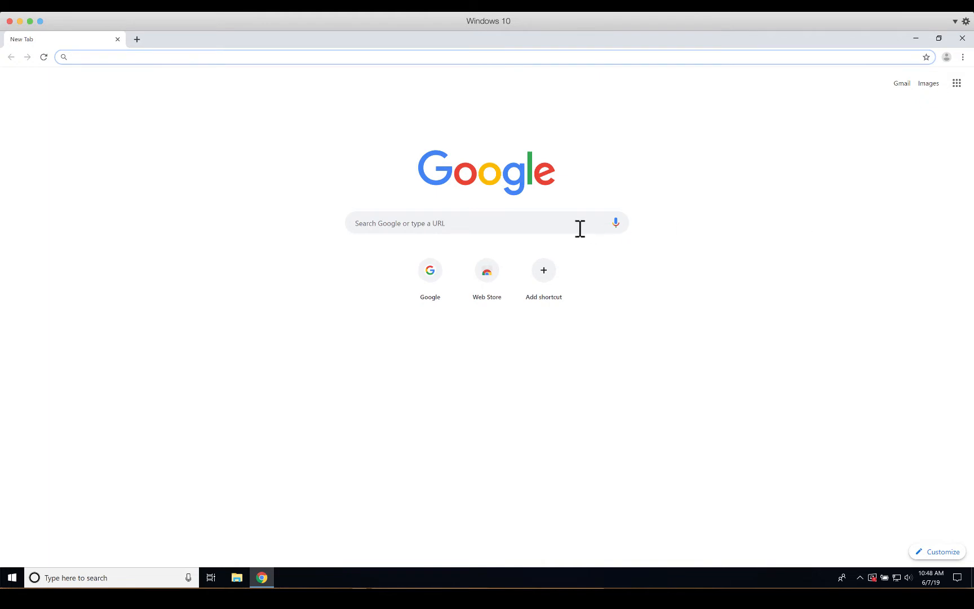
Step: Search the web for "visual studio code download"
click(559, 221)
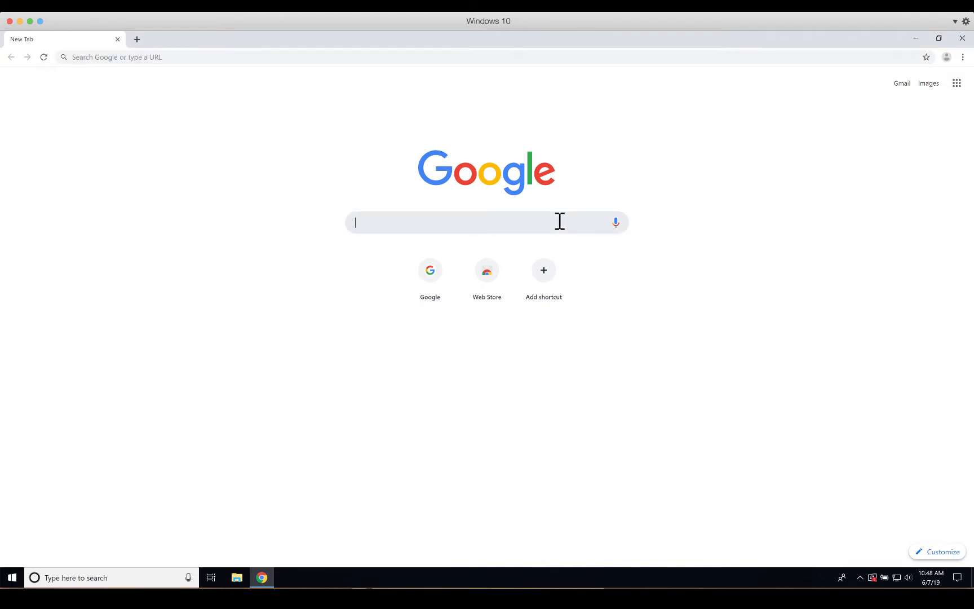
text(visual)
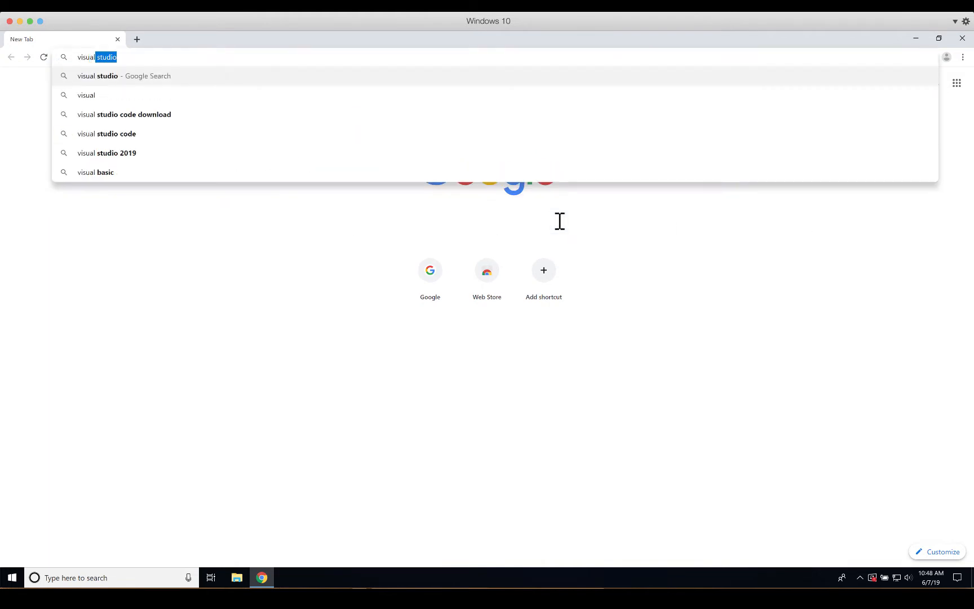
text( studio )
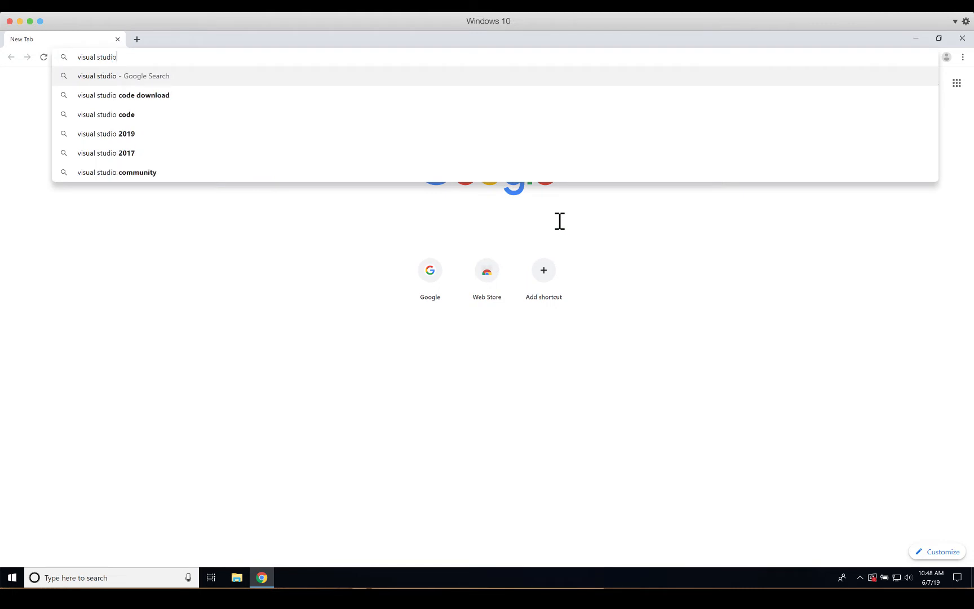
text(code download)
key(Return)
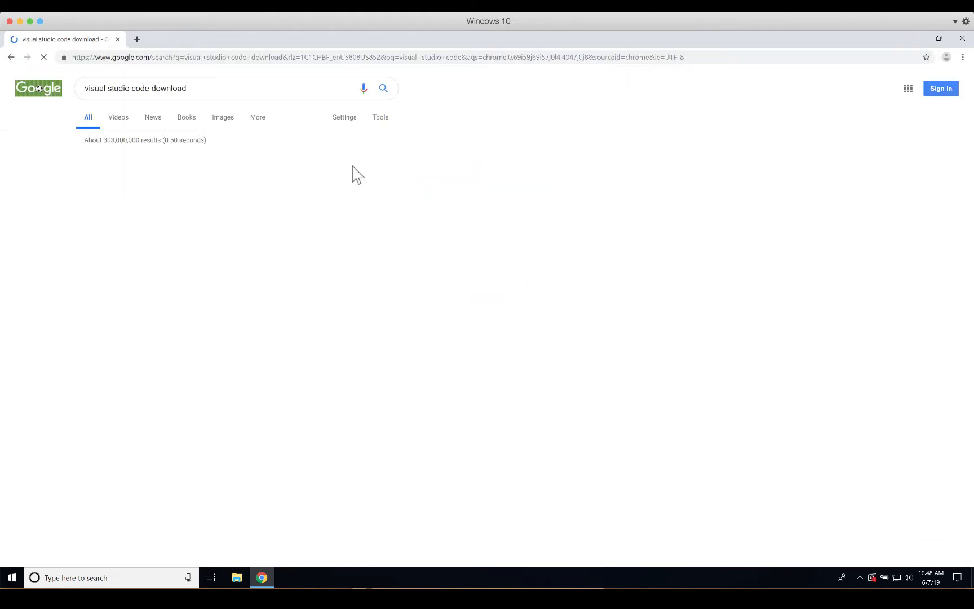
Step: Shorten the search query to "visual studio code" and open the official Visual Studio Code website from the results
double_click(180, 83)
key(BackSpace)
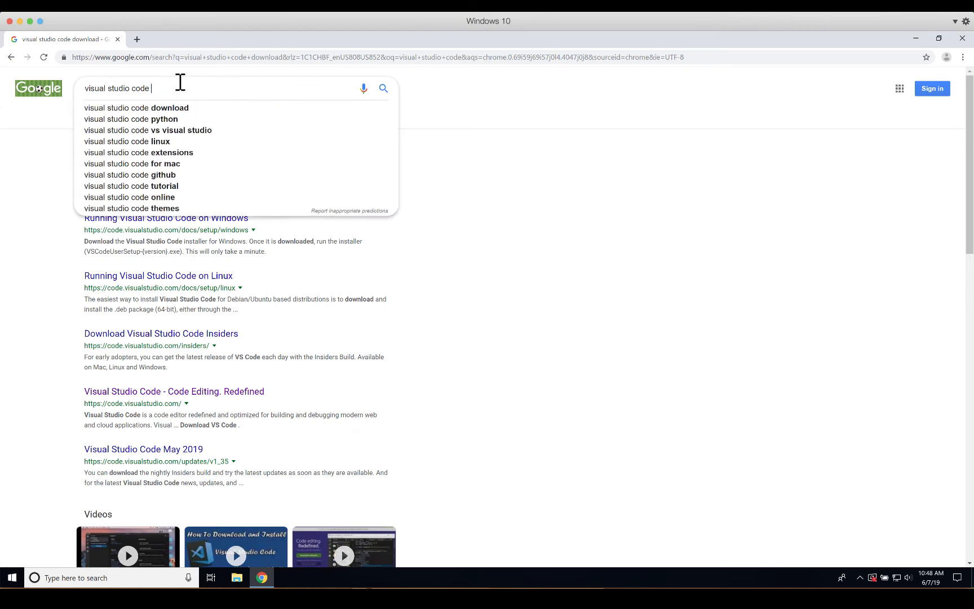
key(Return)
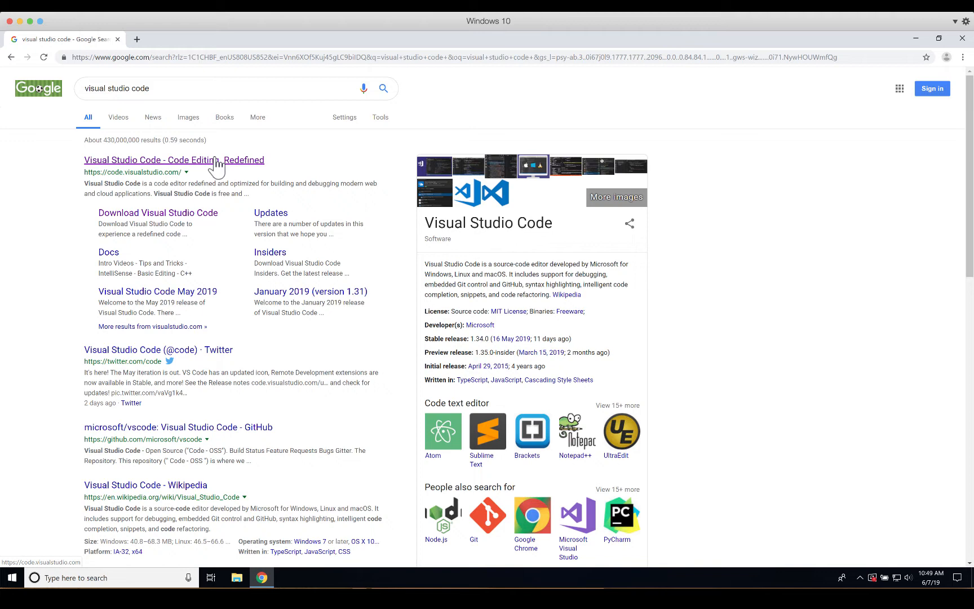
click(136, 163)
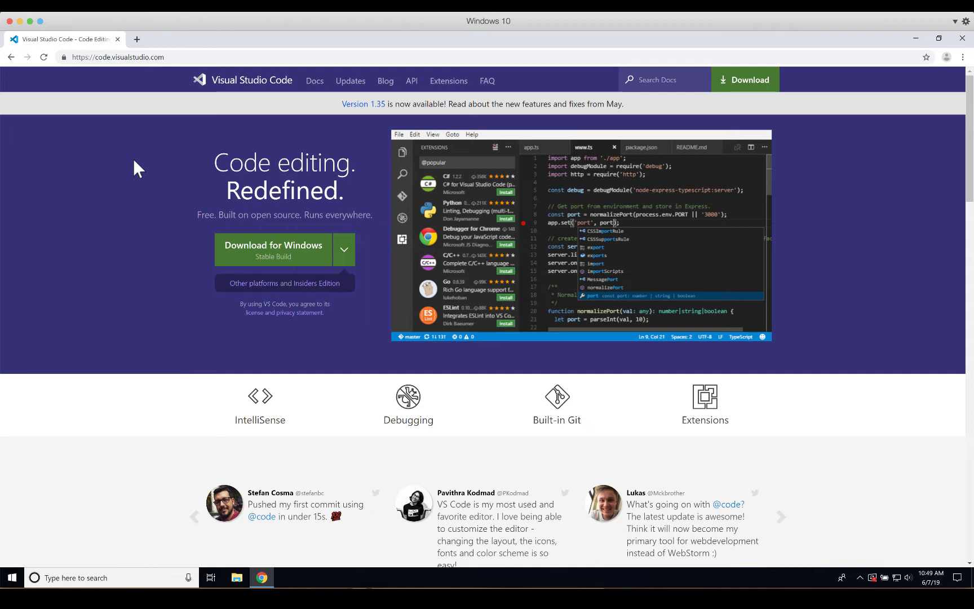
Step: Download the stable Windows build of Visual Studio Code and launch the downloaded installer
click(319, 253)
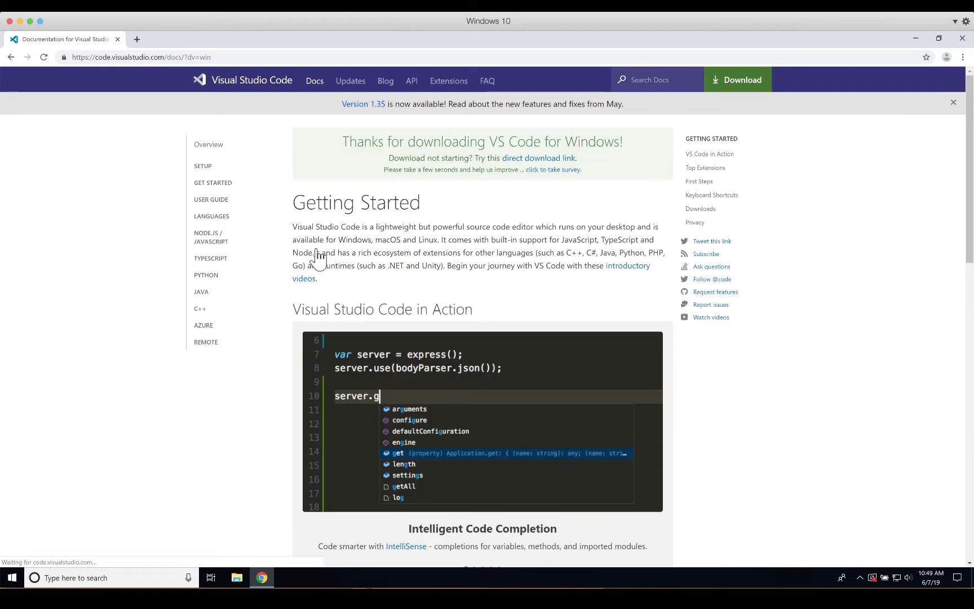
scroll(317, 252, down, 1)
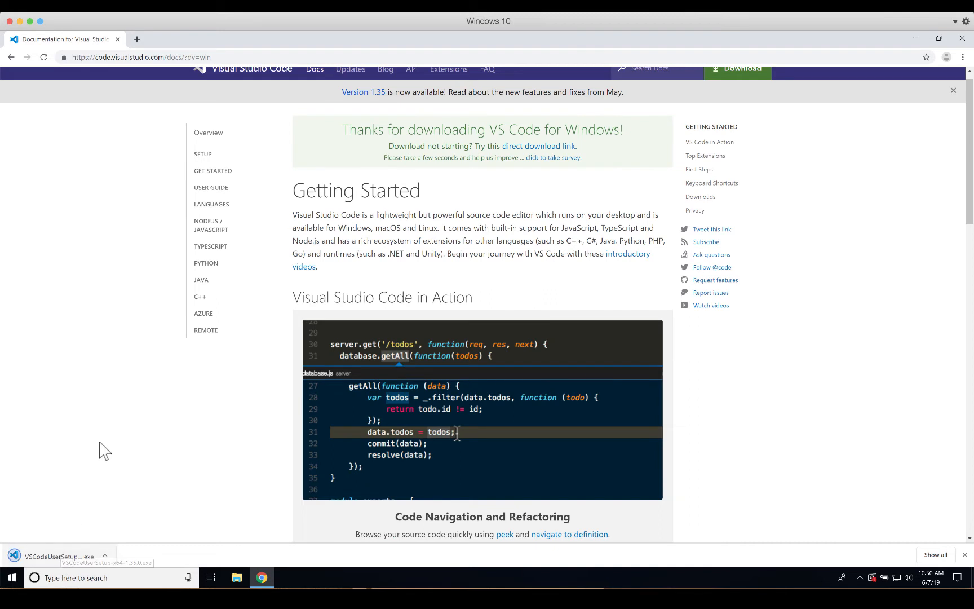
click(49, 558)
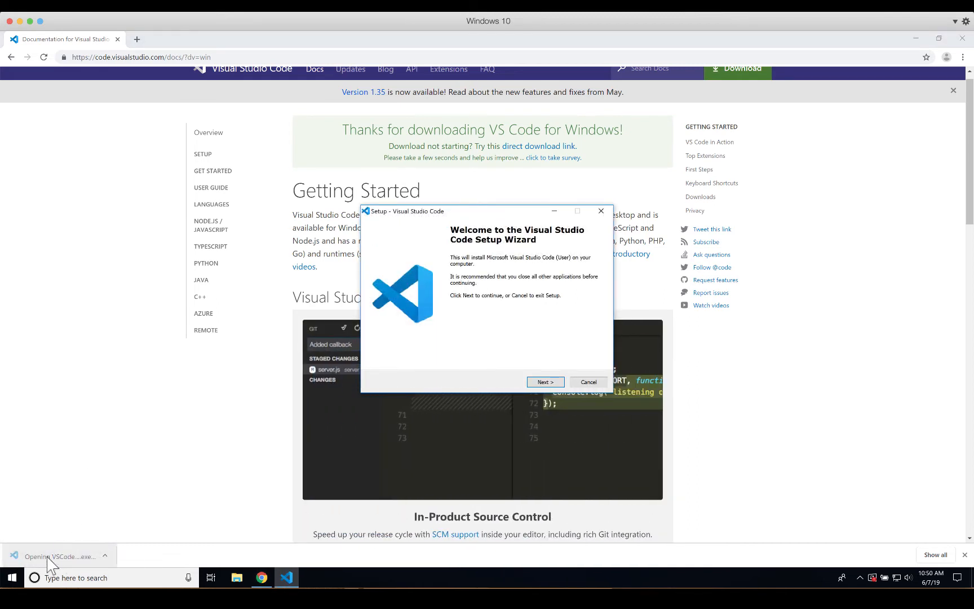
Step: Accept the license agreement in the setup wizard and keep the default destination and Start Menu folders
click(544, 383)
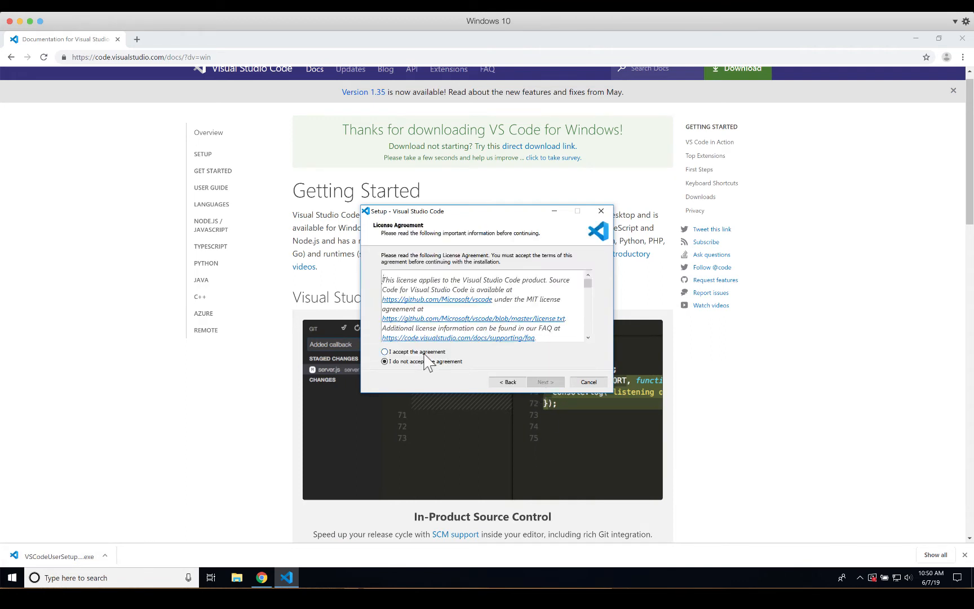
click(424, 353)
click(545, 383)
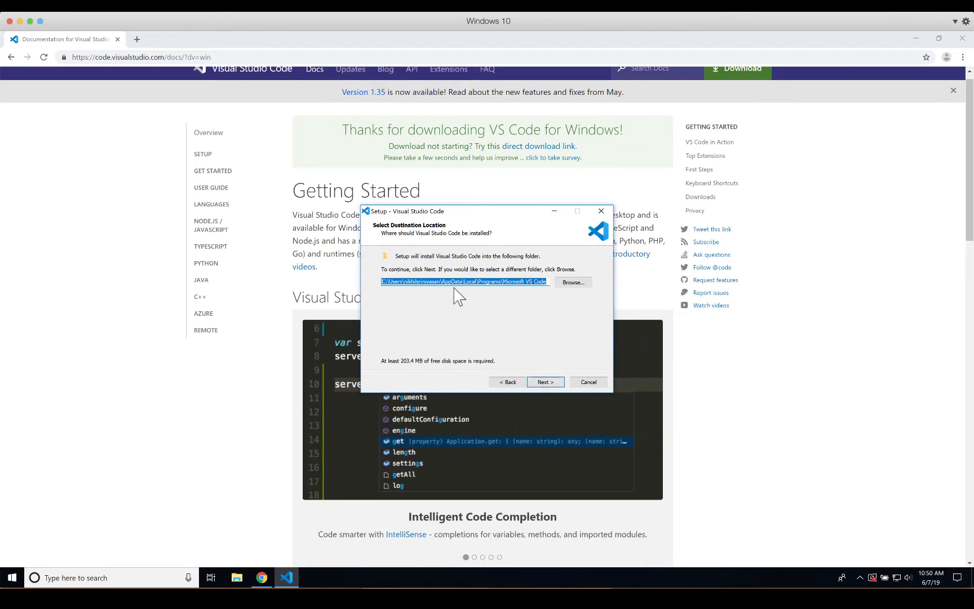
click(545, 382)
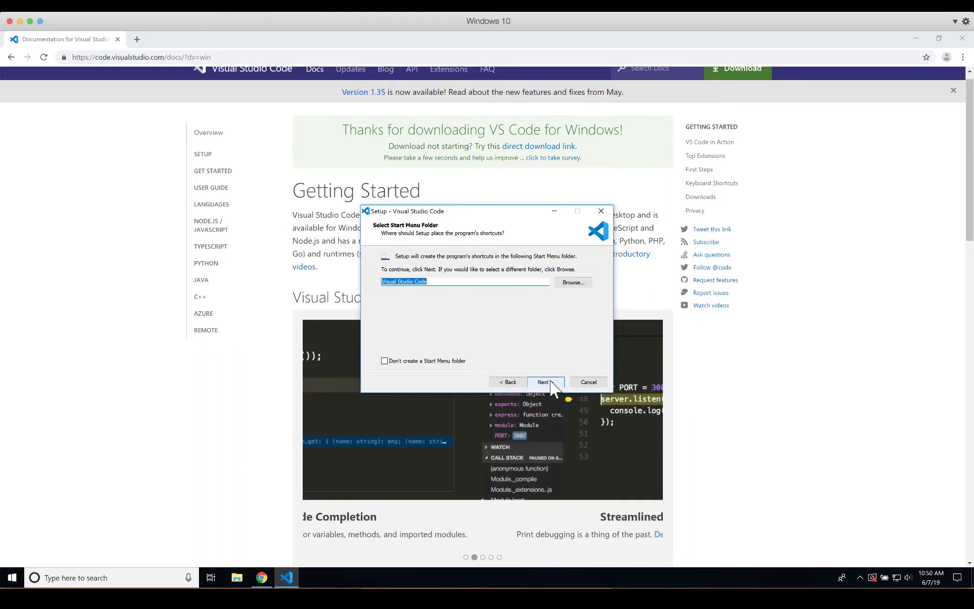
click(545, 382)
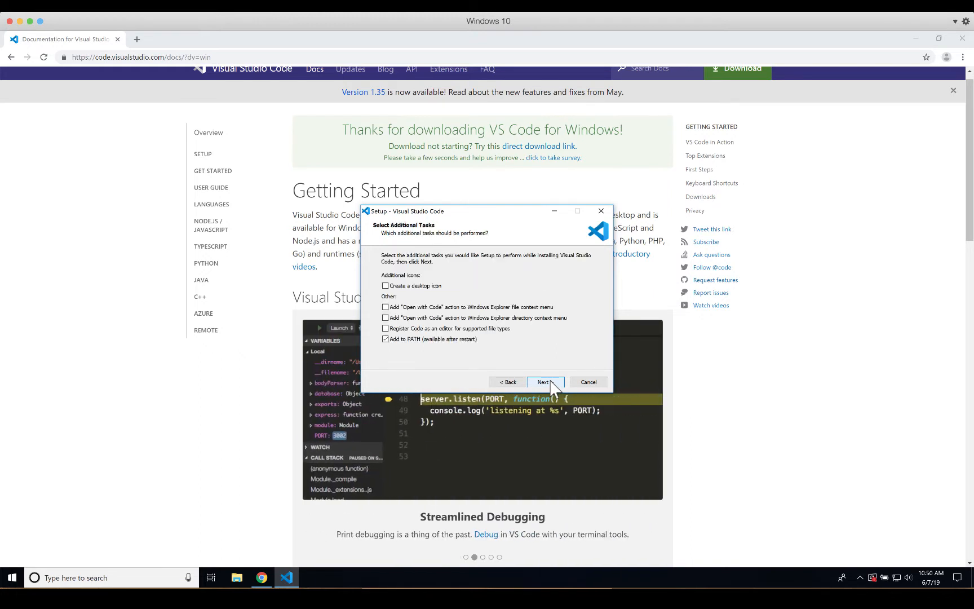
Step: Enable the desktop icon and the "Open with Code" file and directory actions, and complete the installation with Launch Visual Studio Code checked
click(386, 286)
click(386, 308)
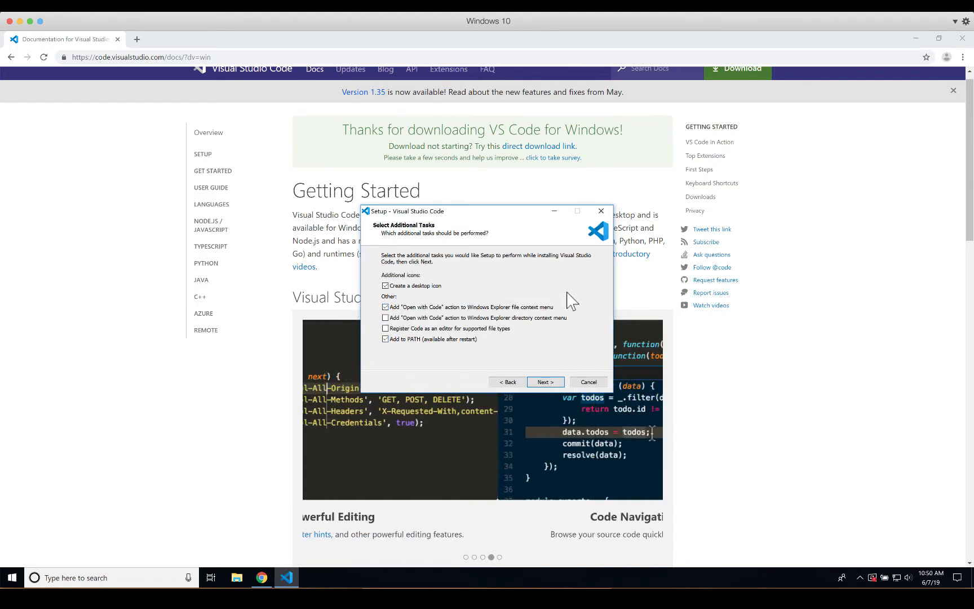
click(386, 319)
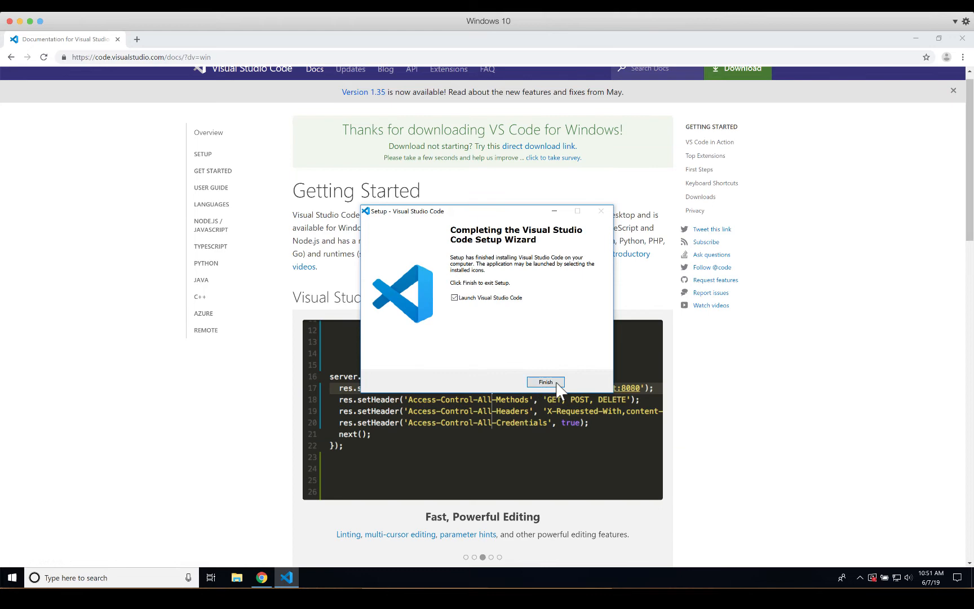
click(557, 384)
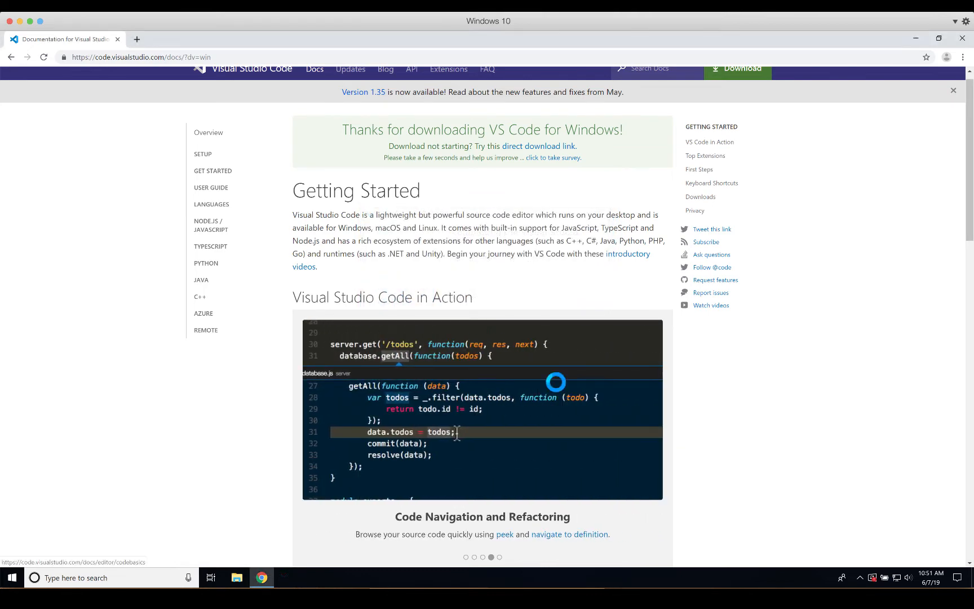
Step: Close both Visual Studio Code documentation pages in the browser
click(914, 40)
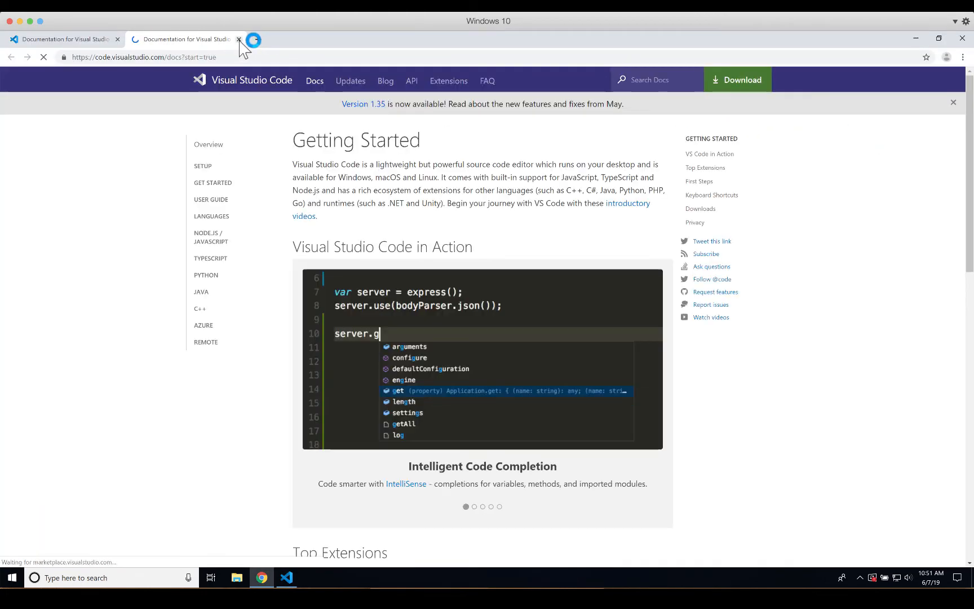
click(239, 39)
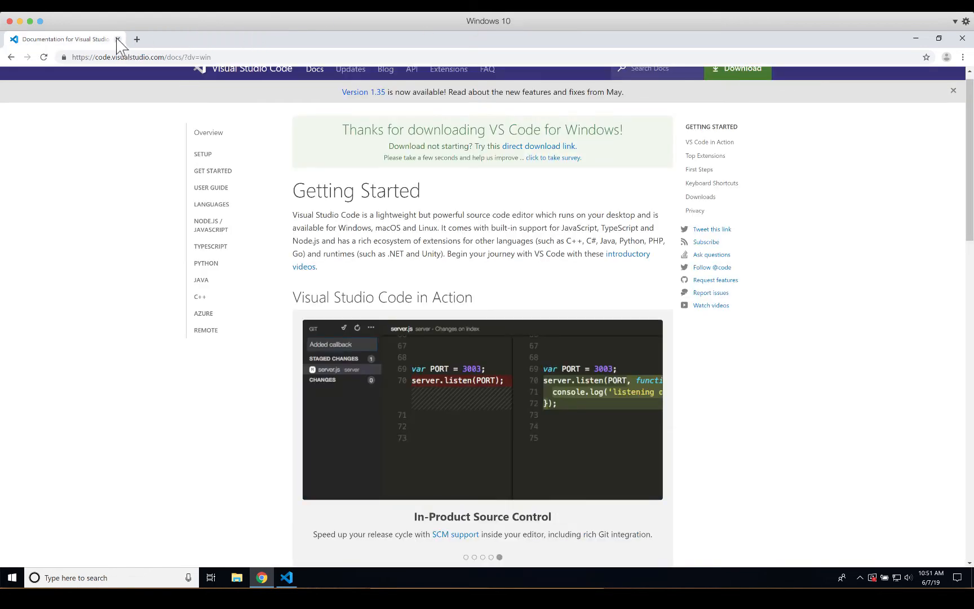
click(117, 39)
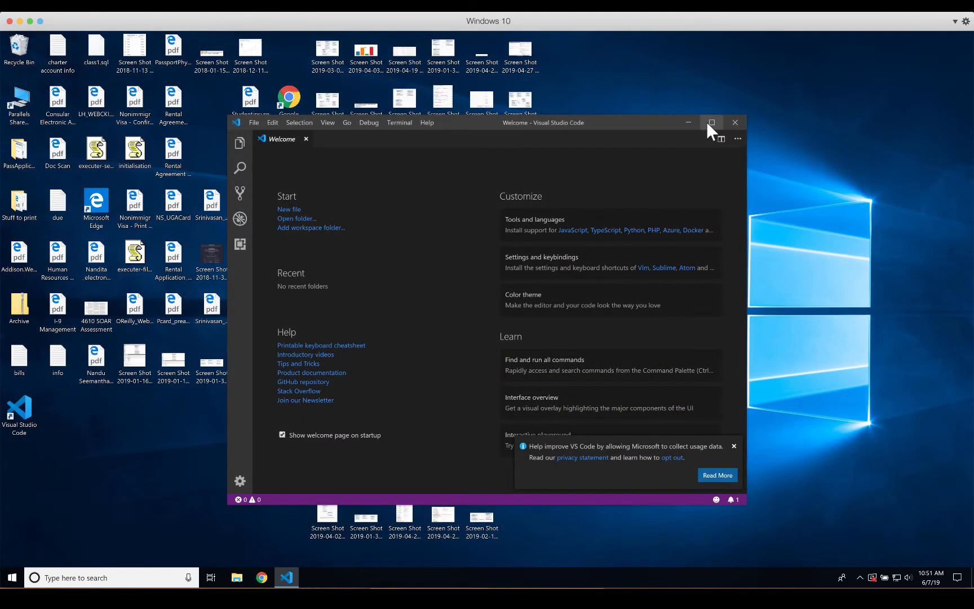
Step: Switch to Visual Studio Code, maximize its window and dismiss the usage data notification
click(709, 122)
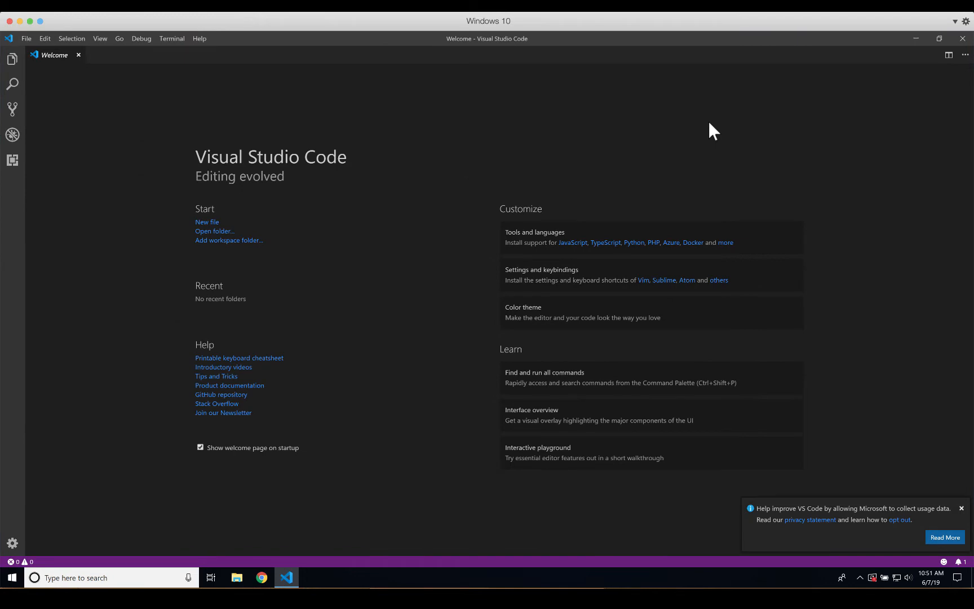
click(961, 508)
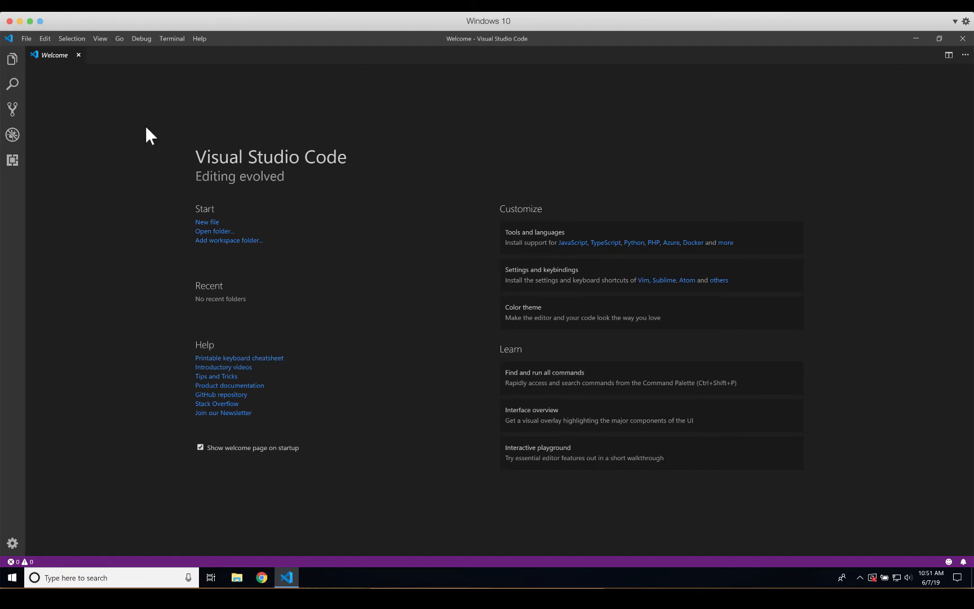
Step: Review the File, Selection and Go commands and the Explorer, Search, Source Control and Debug views, ending on Extensions
click(28, 38)
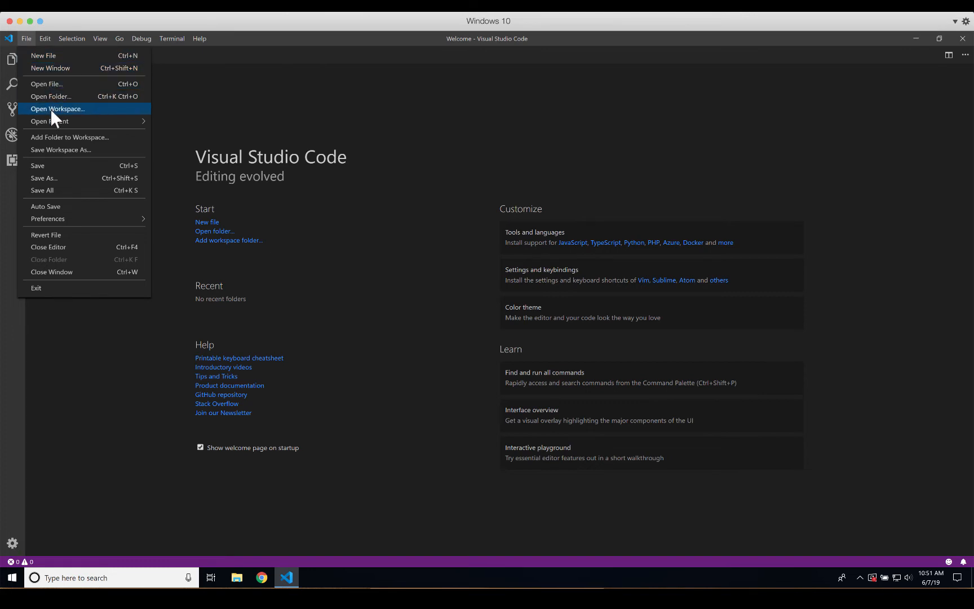
mouse_move(66, 122)
mouse_move(79, 40)
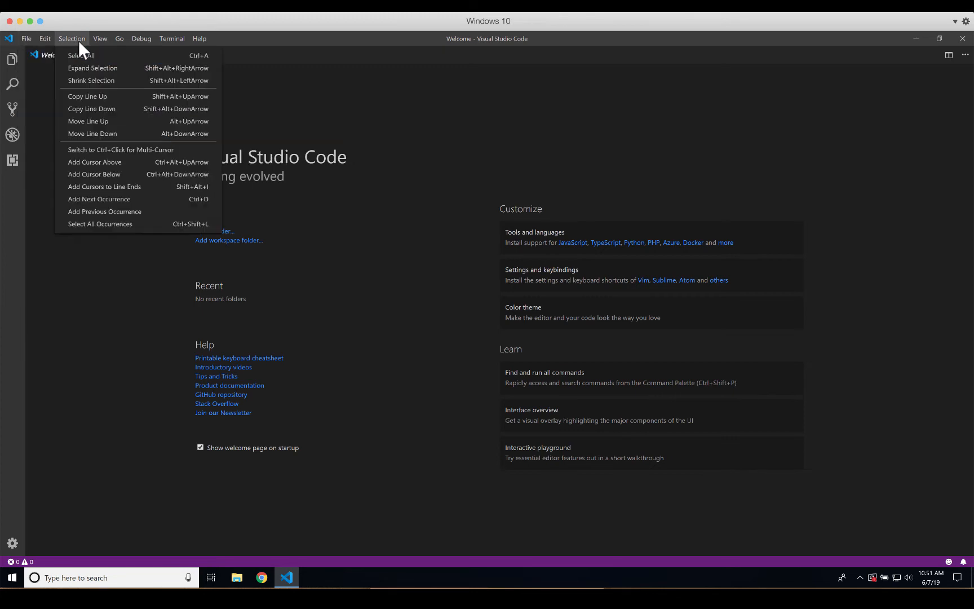
mouse_move(125, 32)
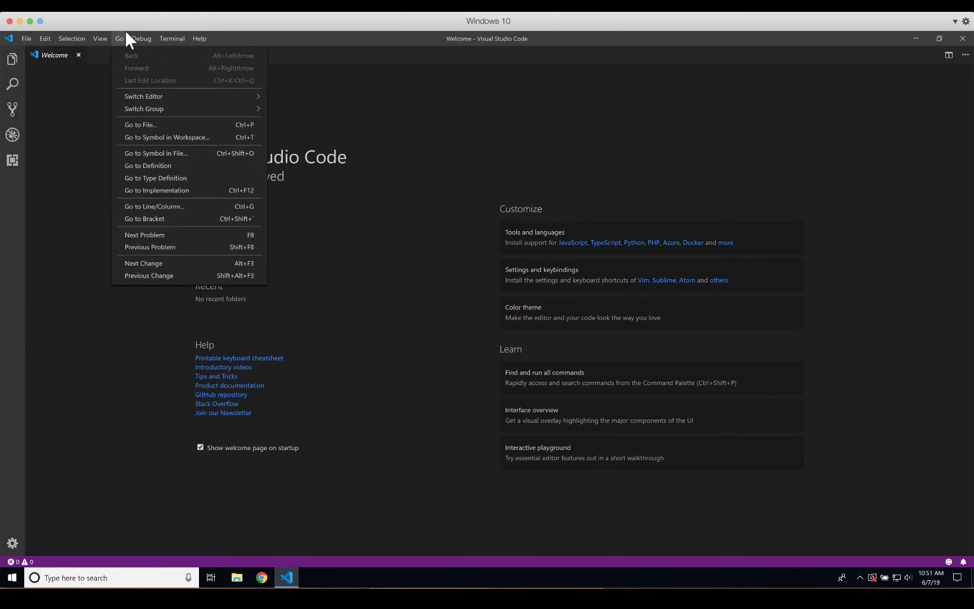
click(150, 37)
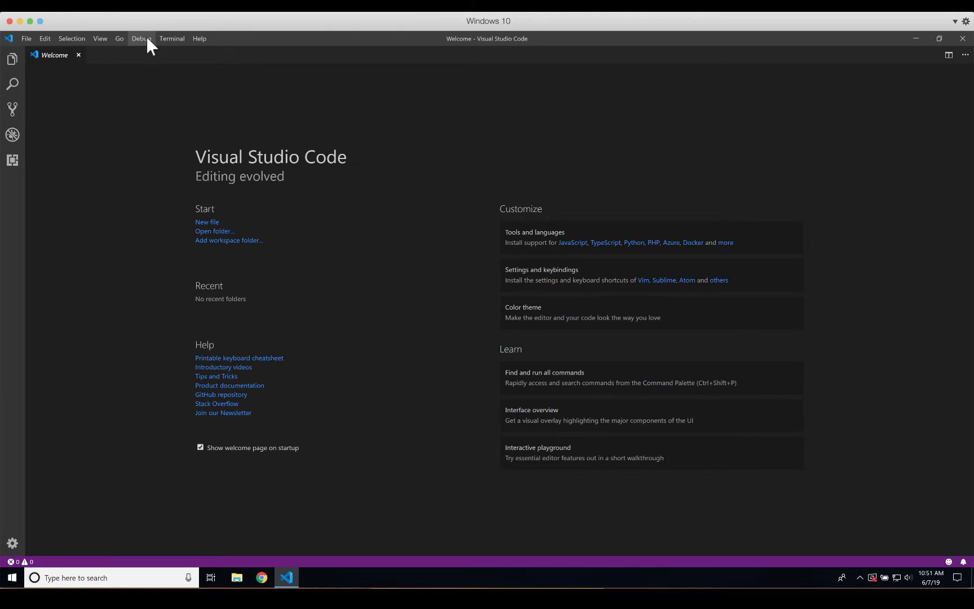
click(12, 60)
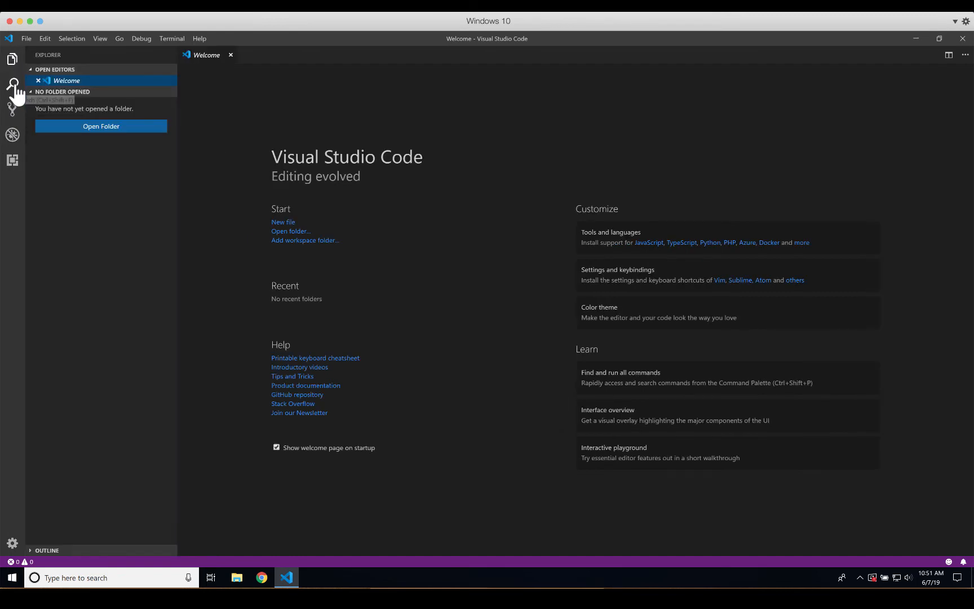
click(15, 88)
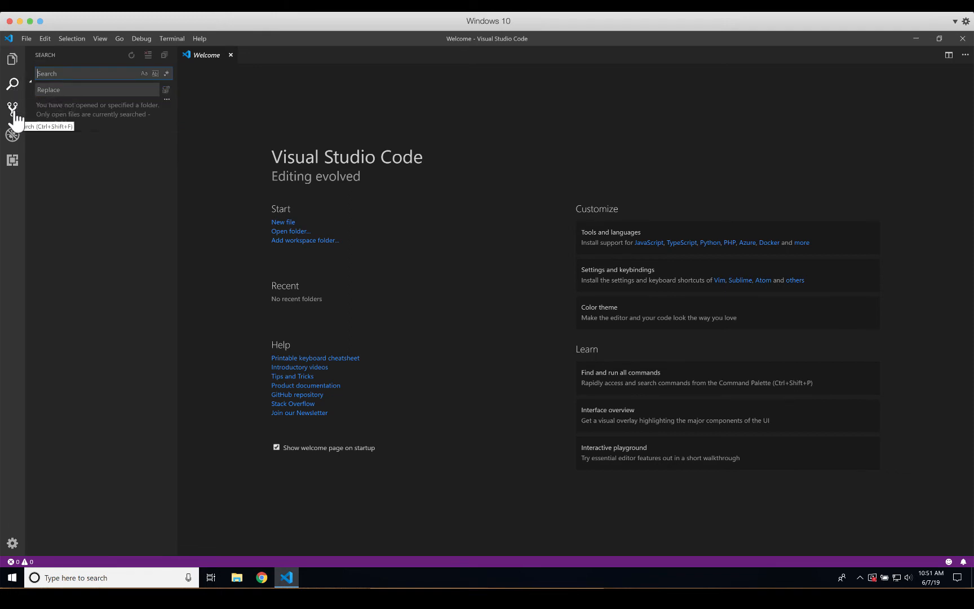
click(15, 112)
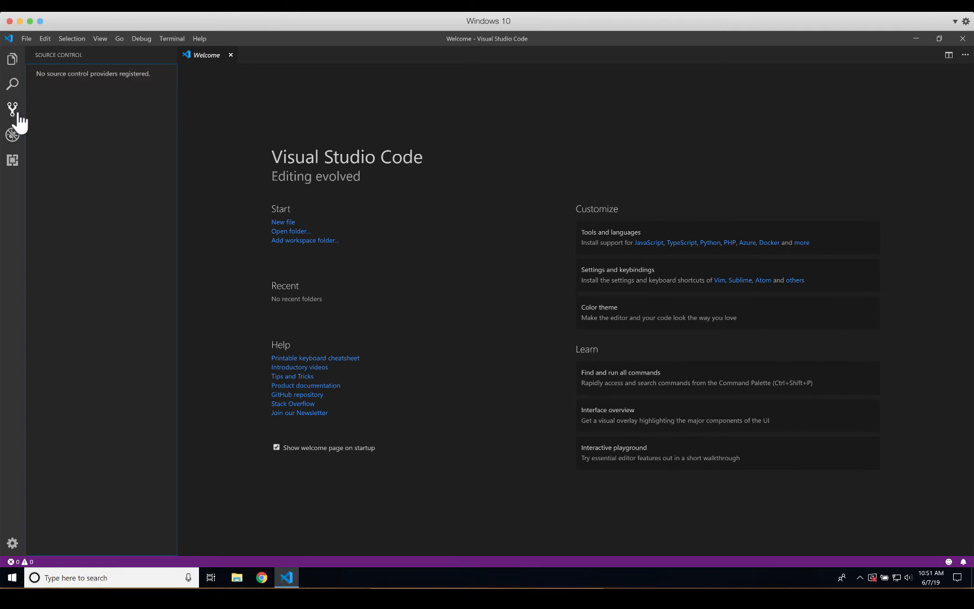
click(11, 140)
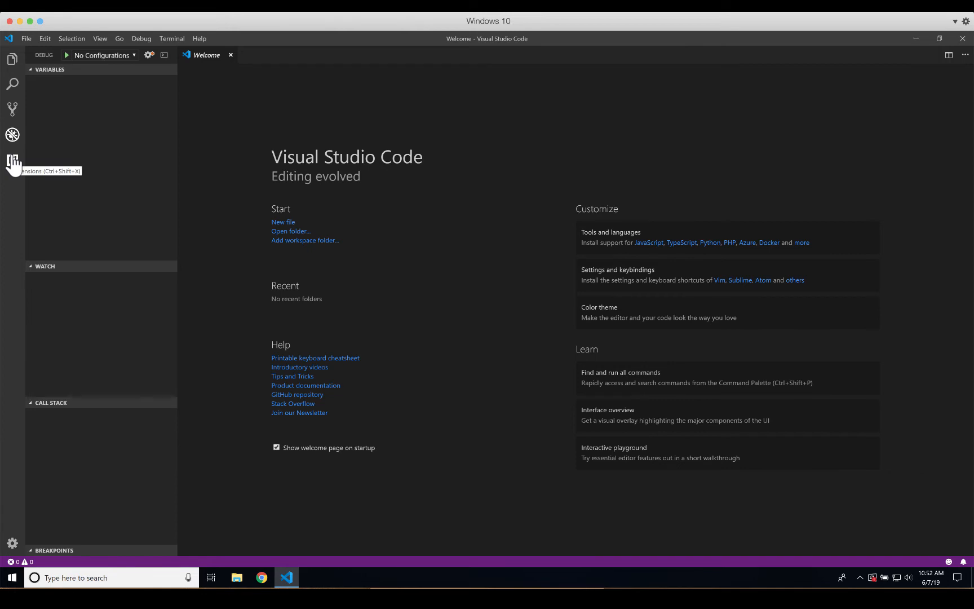
click(13, 164)
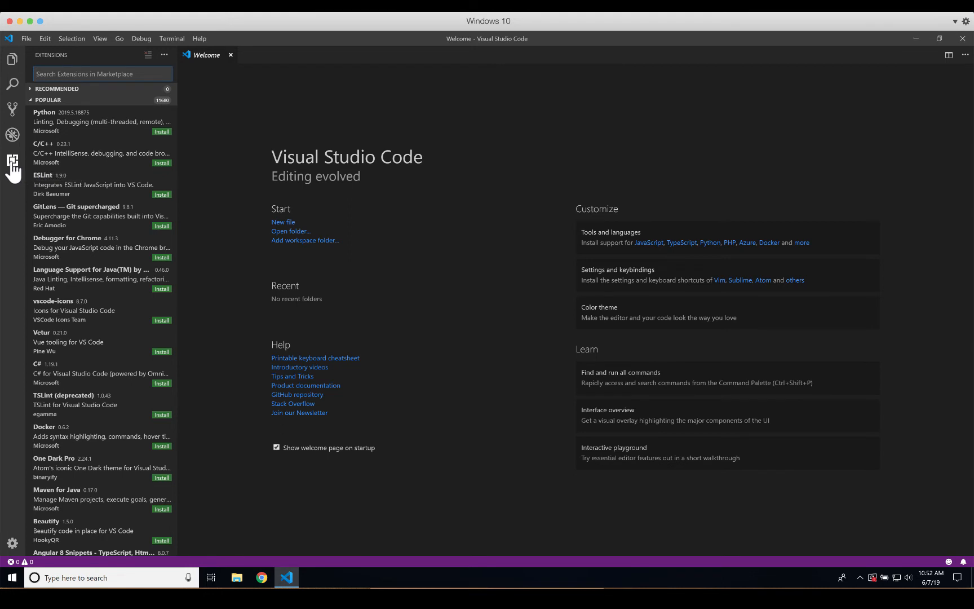
Step: Try searching the extension marketplace for "LiveShare", and clear the search
text(LiveShare)
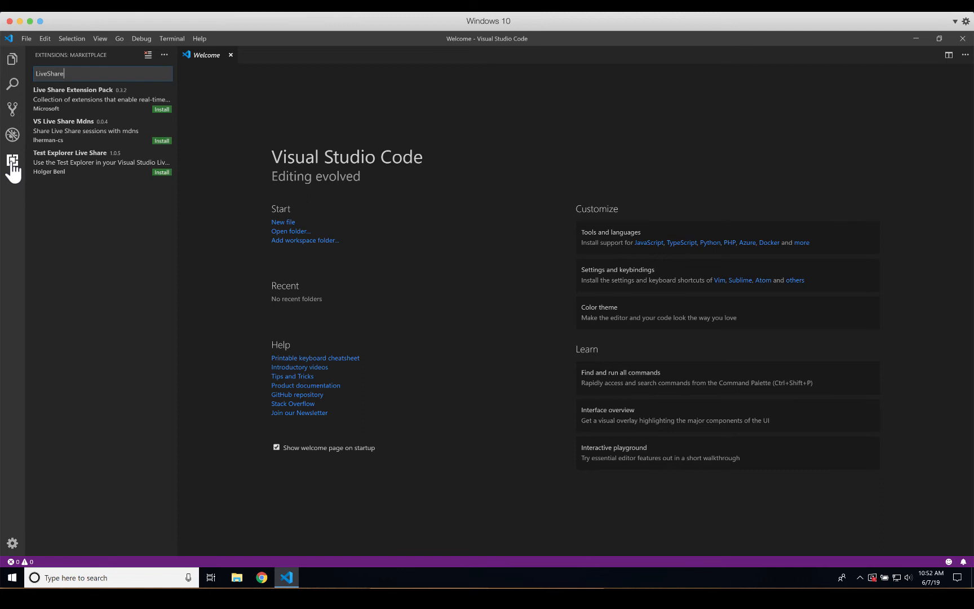
key(BackSpace)
key(BackSpace)
key(BackSpace)
key(BackSpace)
key(BackSpace)
key(BackSpace)
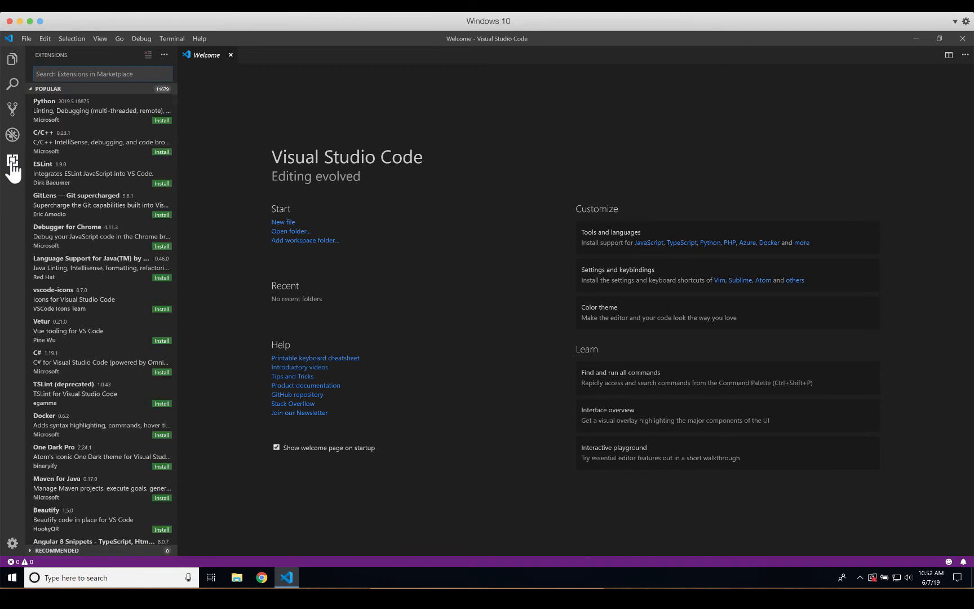
Step: Search the extension marketplace for "Li" and open the details page of Microsoft's Live Share extension
text(Li)
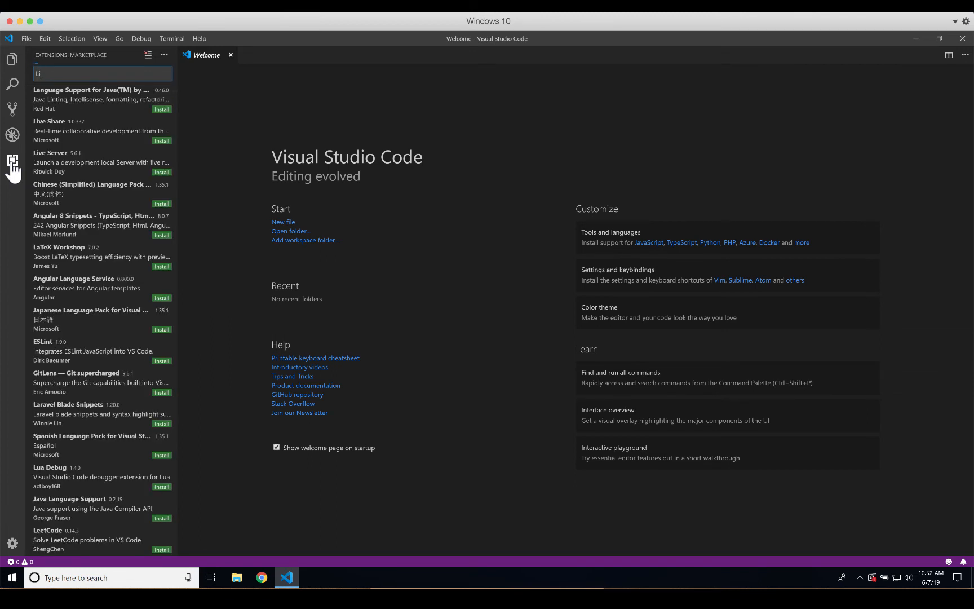
click(61, 107)
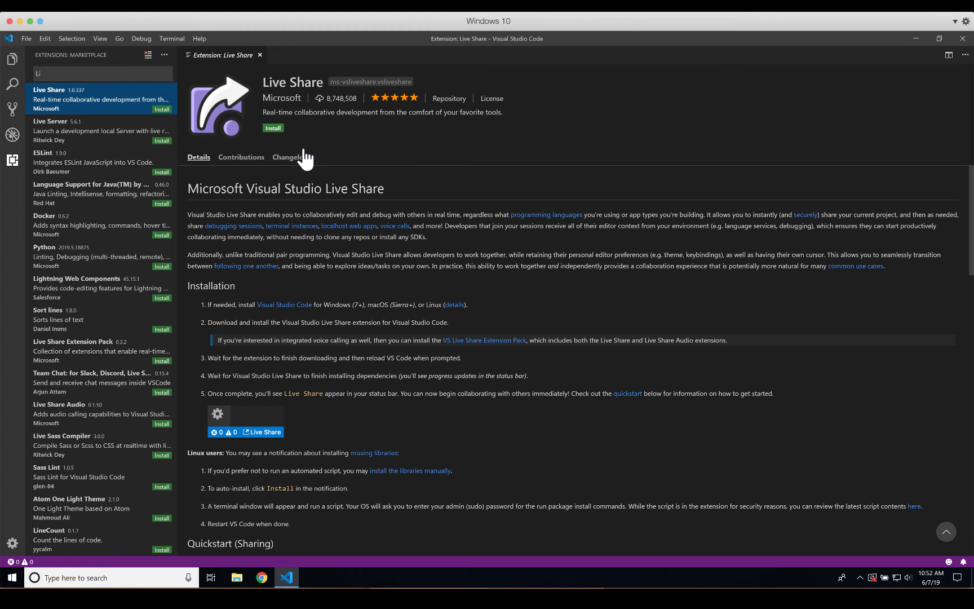
Step: Read the Live Share installation and sharing instructions, and install the extension
scroll(318, 274, down, 3)
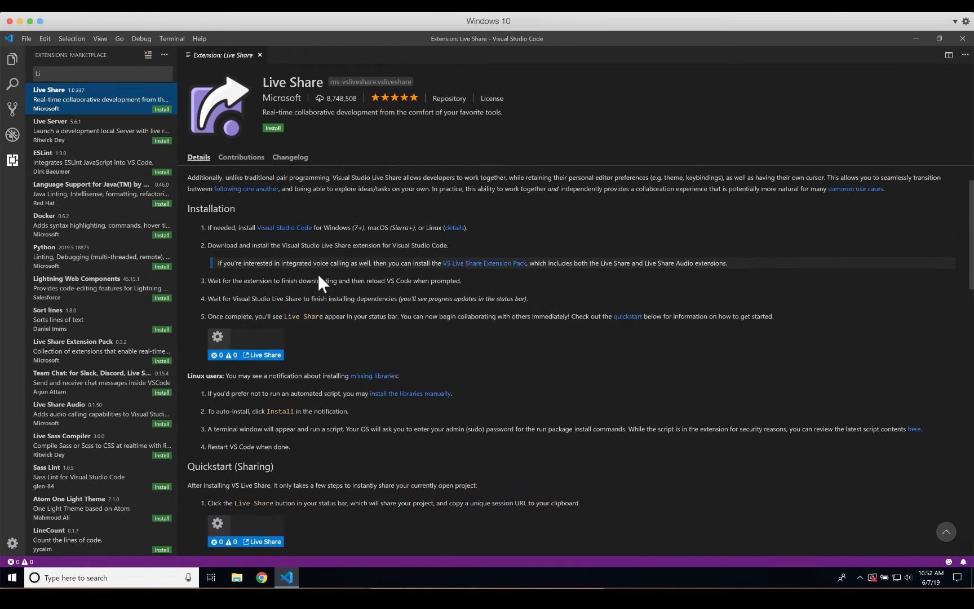
scroll(318, 274, down, 8)
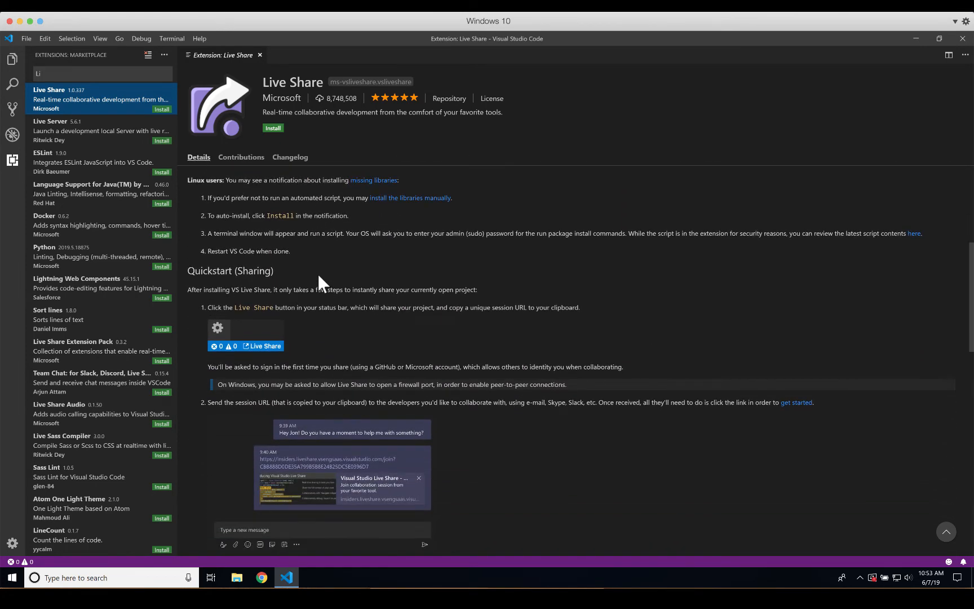
scroll(318, 273, down, 3)
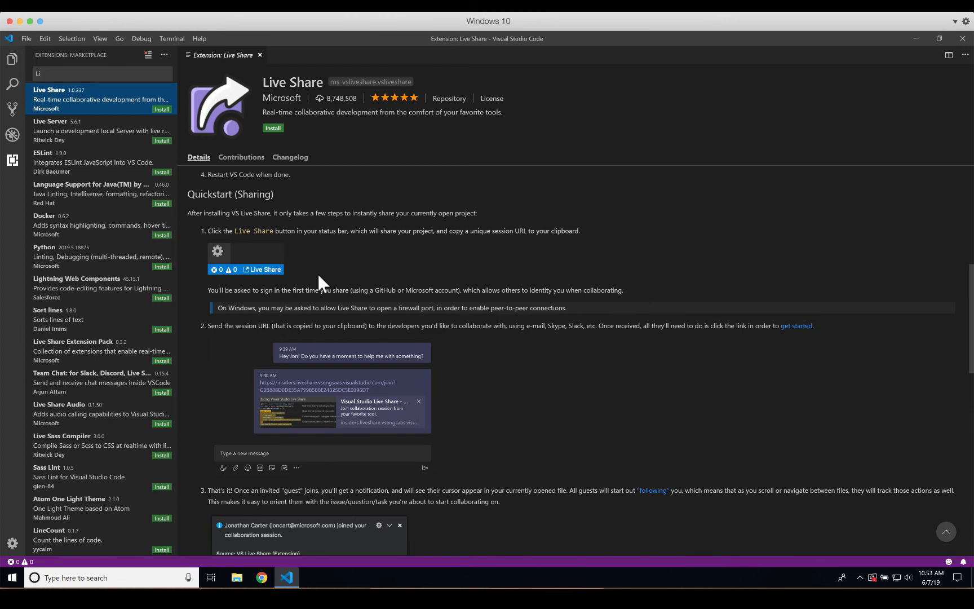
scroll(318, 274, up, 14)
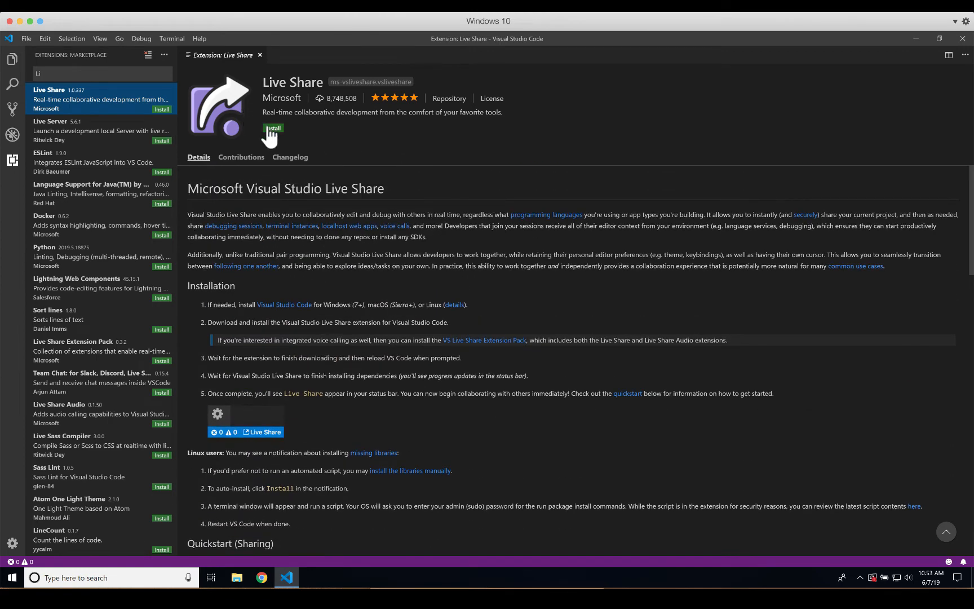
click(268, 129)
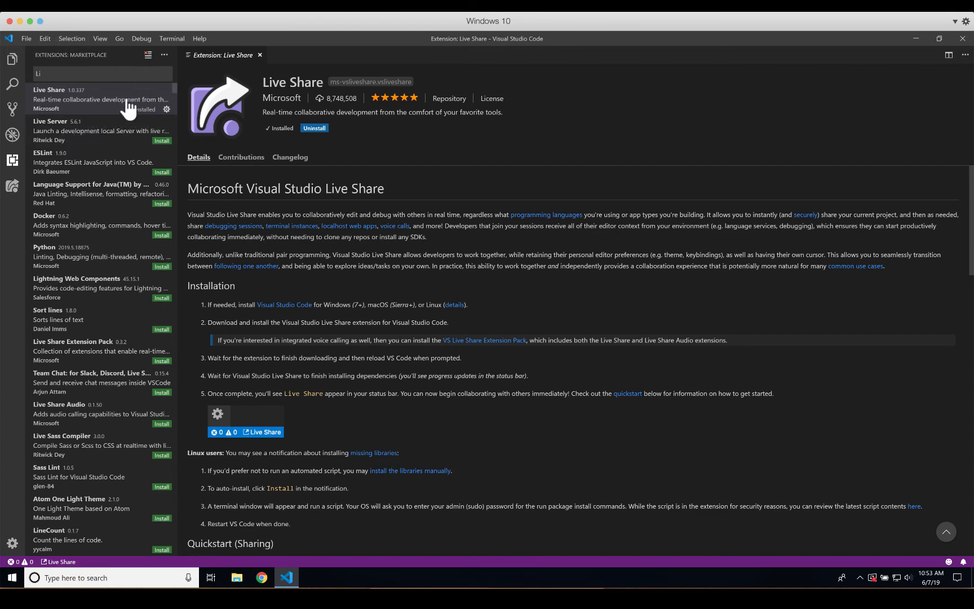
Step: Clear the extension marketplace search and collapse the list of popular extensions
click(12, 162)
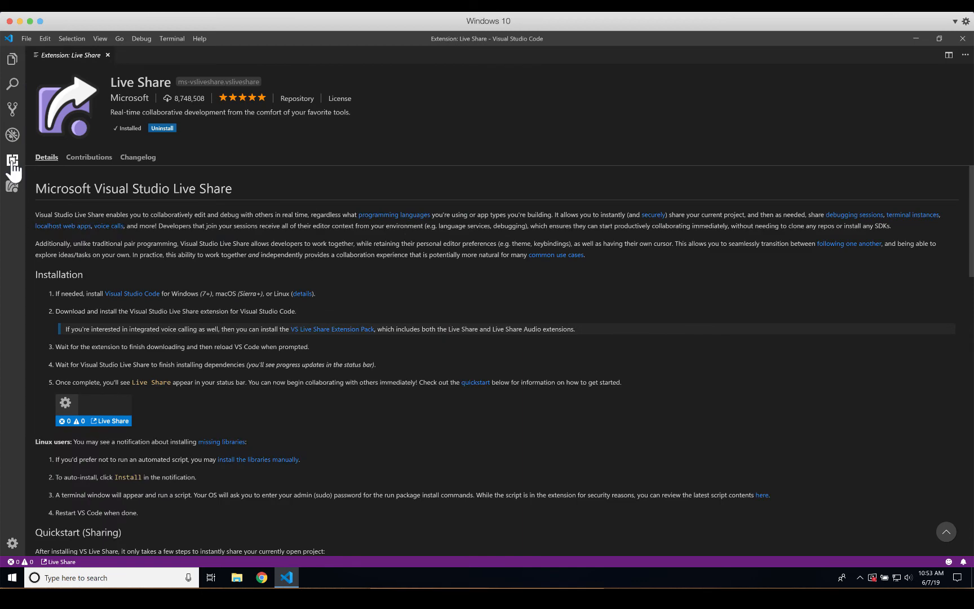
click(12, 162)
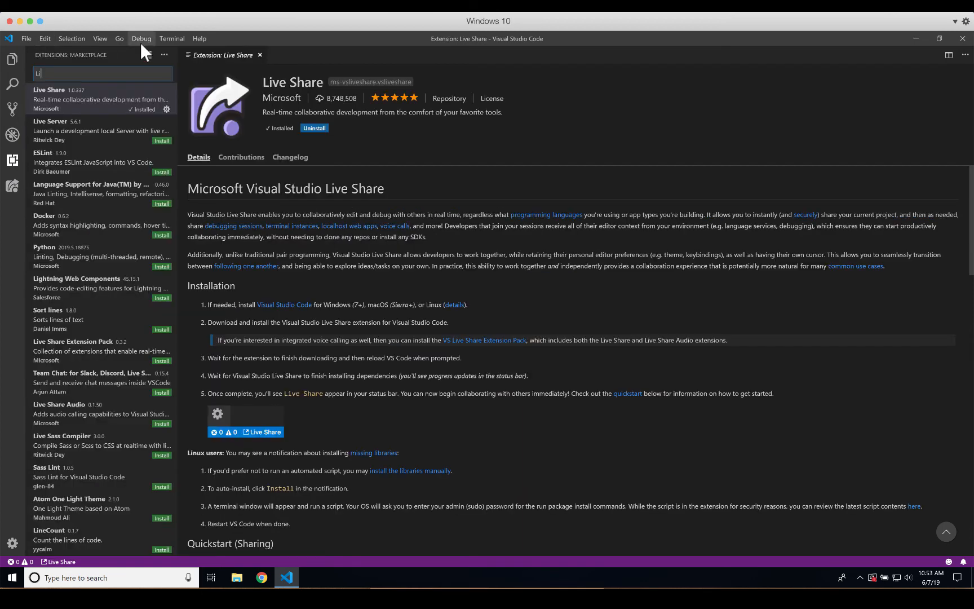
click(151, 73)
key(BackSpace)
key(BackSpace)
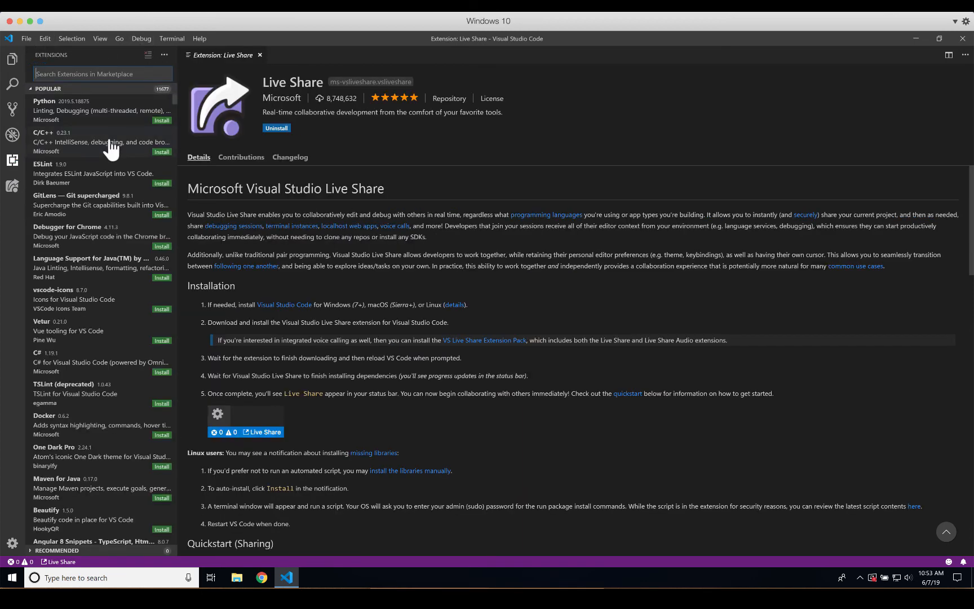
click(40, 90)
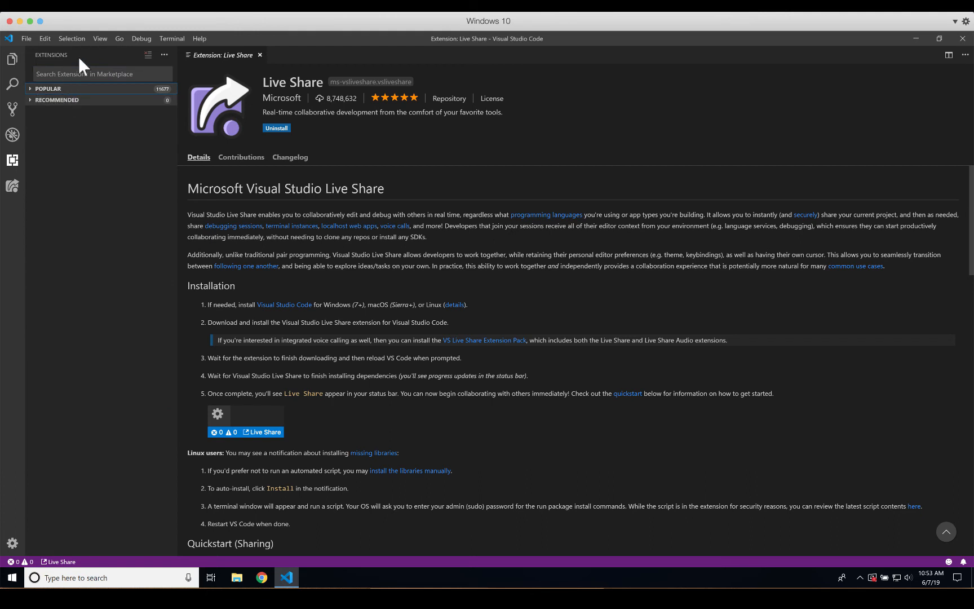
click(164, 59)
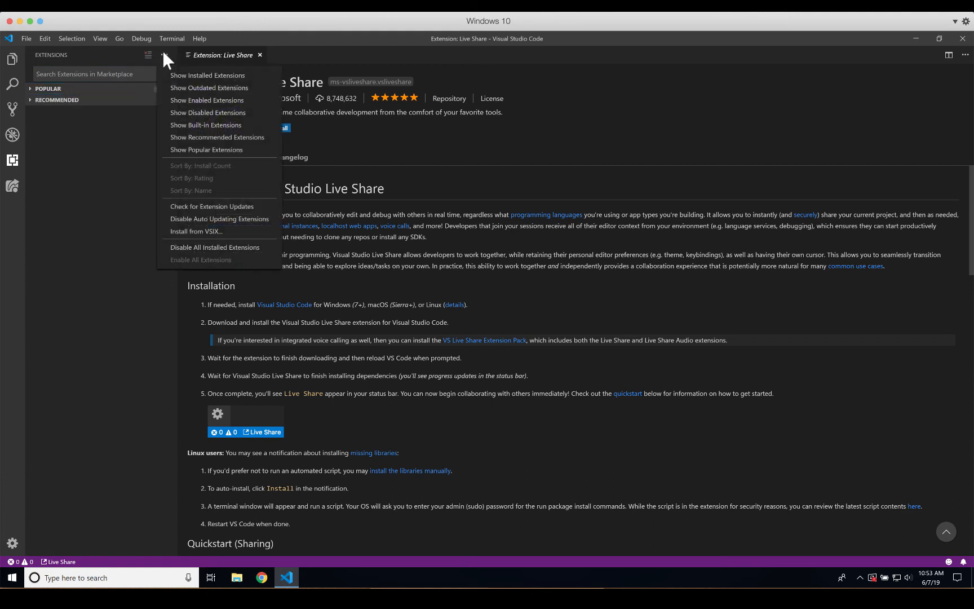
click(171, 73)
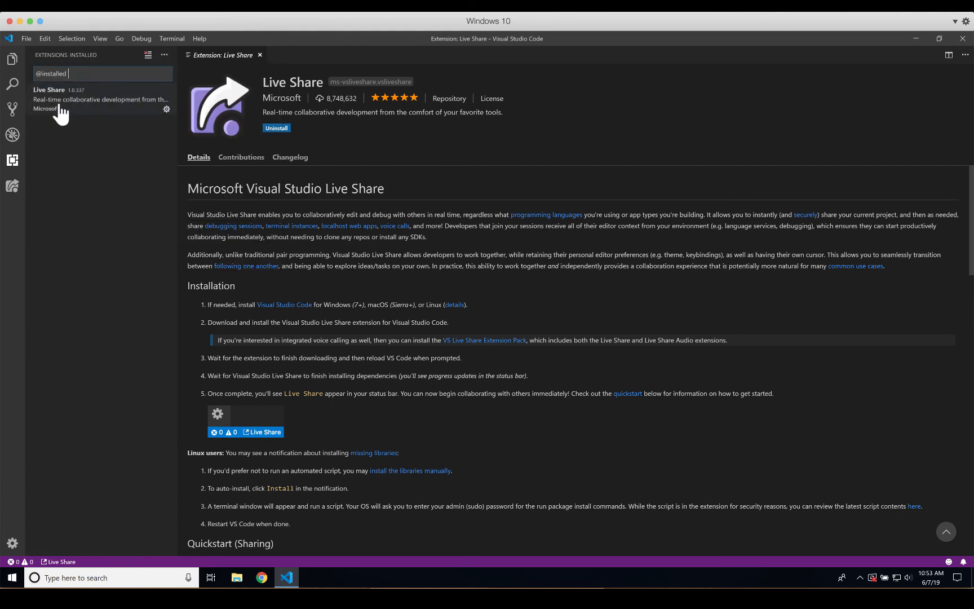
click(78, 74)
key(BackSpace)
key(BackSpace)
key(BackSpace)
key(BackSpace)
key(BackSpace)
key(BackSpace)
key(BackSpace)
key(BackSpace)
key(BackSpace)
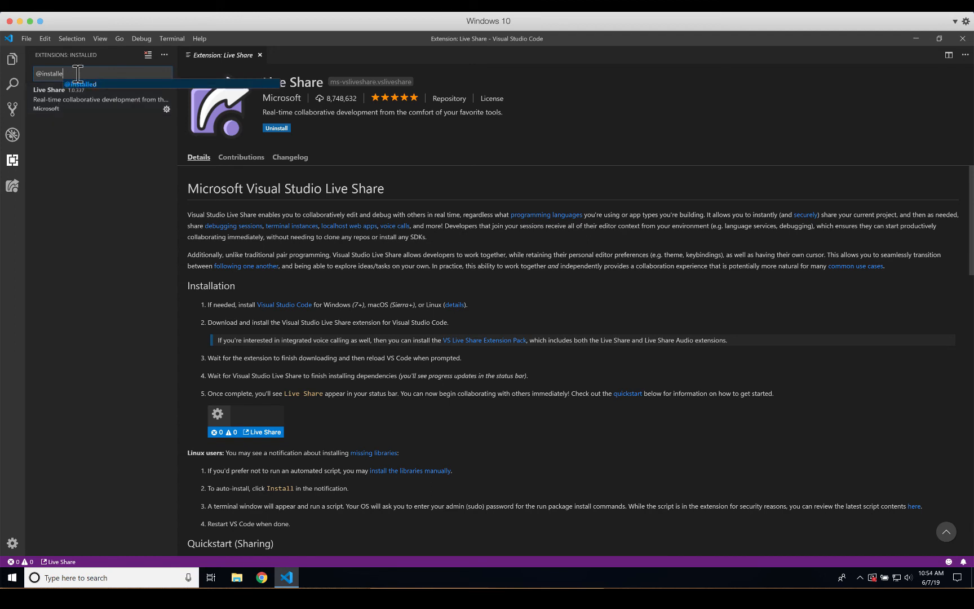
key(BackSpace)
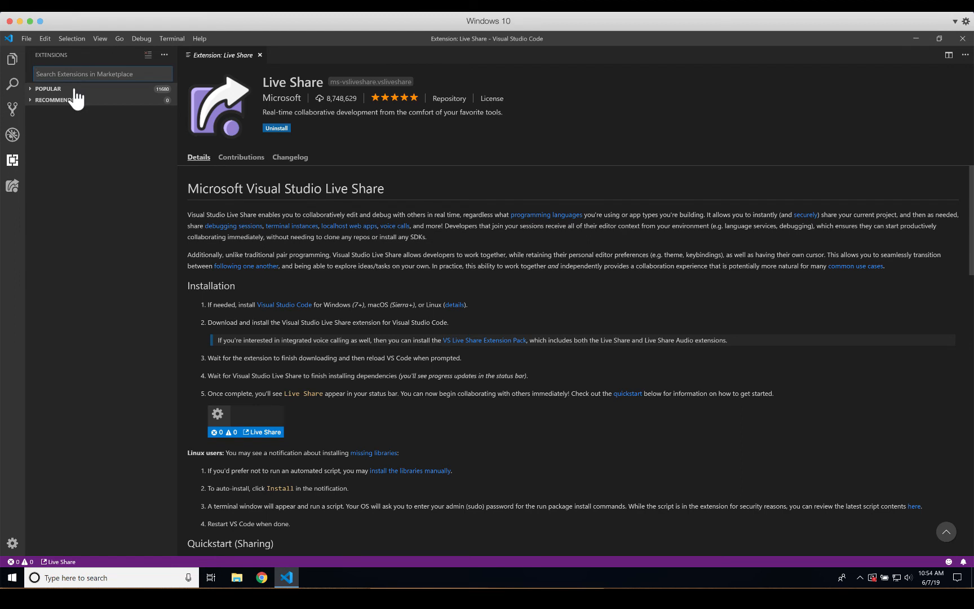
Step: Expand the popular extensions, browse through the available entries, and collapse the list again
click(75, 90)
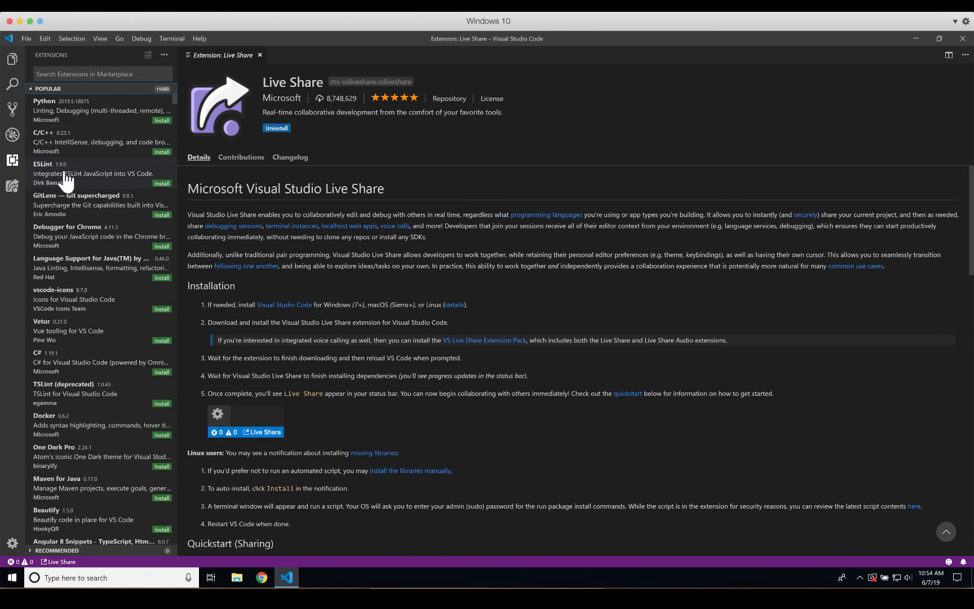
scroll(67, 181, down, 5)
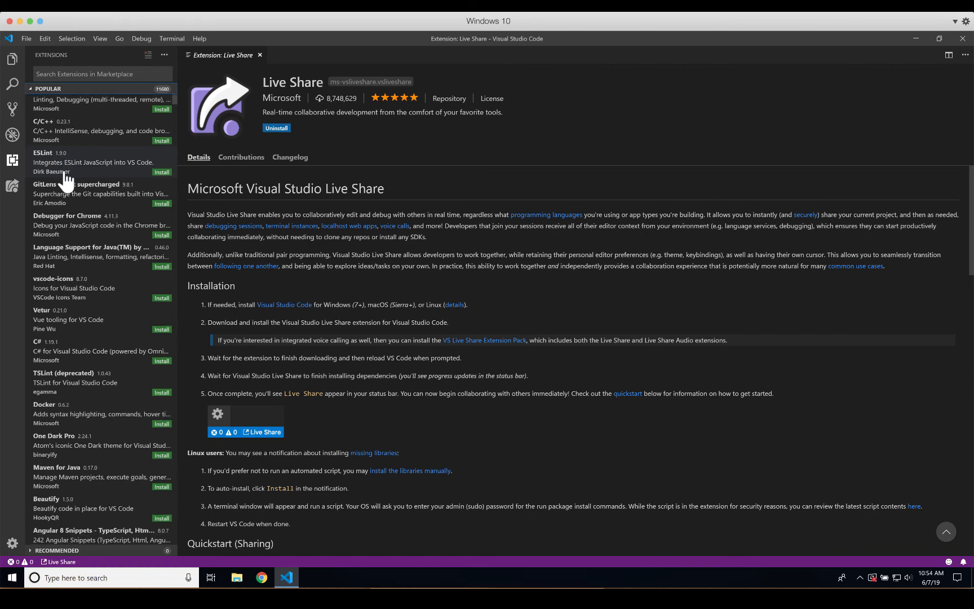
scroll(67, 180, down, 1)
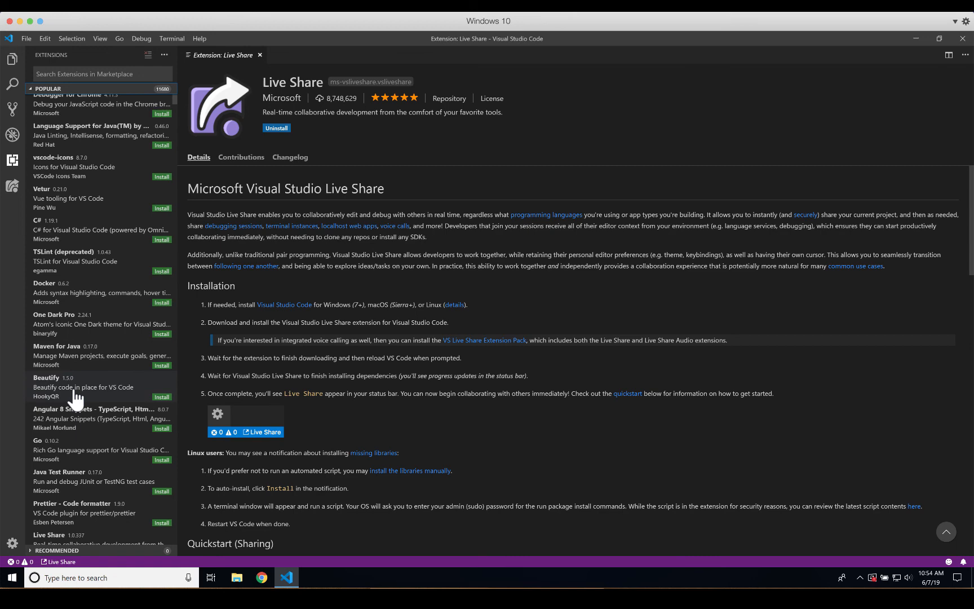
scroll(75, 400, down, 4)
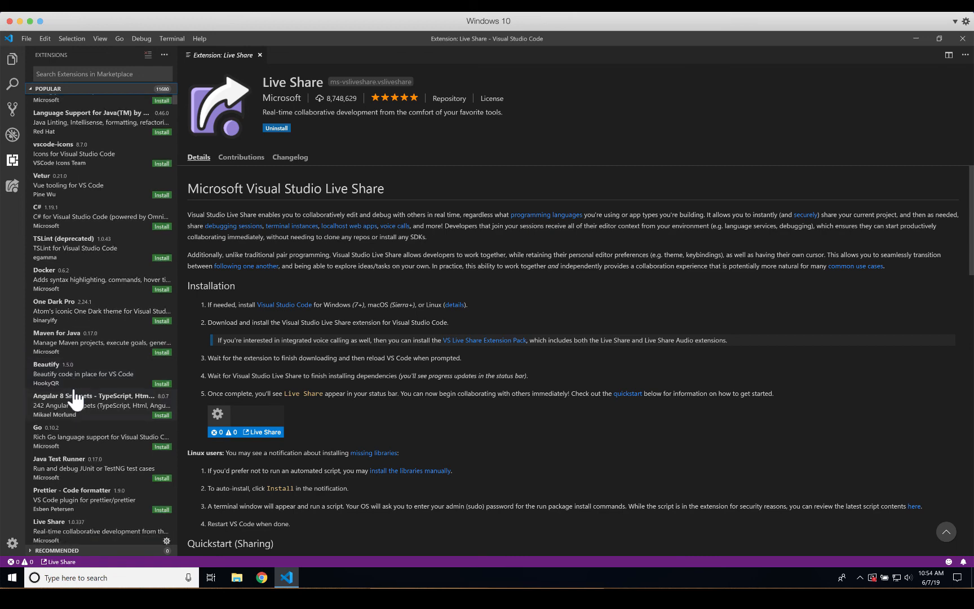
scroll(75, 401, down, 8)
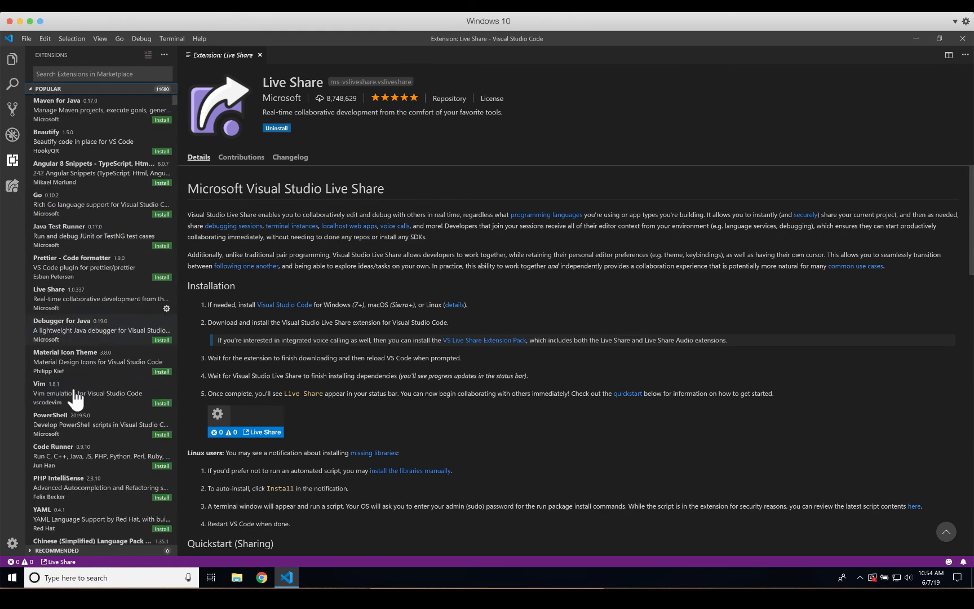
scroll(75, 400, down, 6)
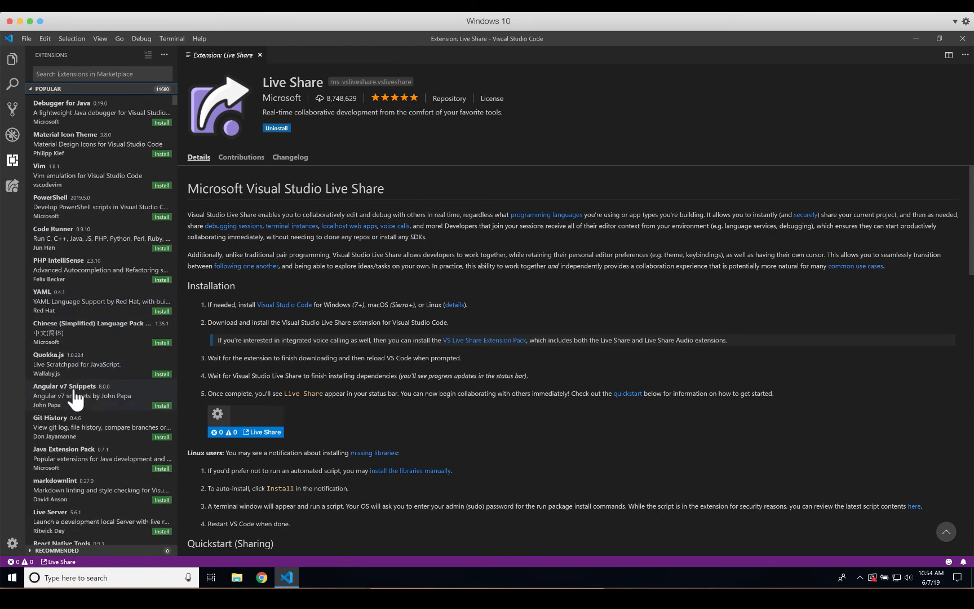
scroll(75, 401, down, 4)
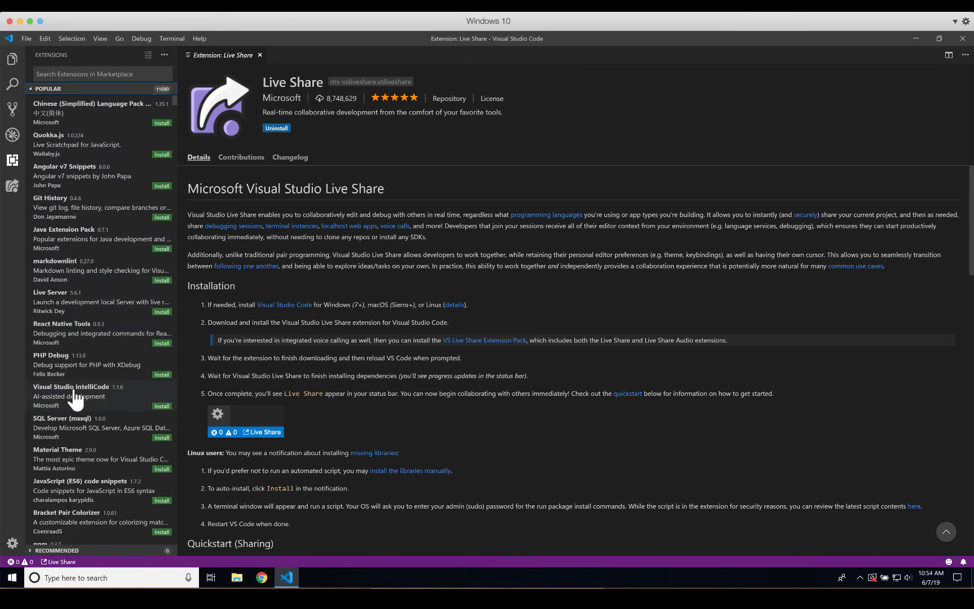
scroll(75, 400, down, 9)
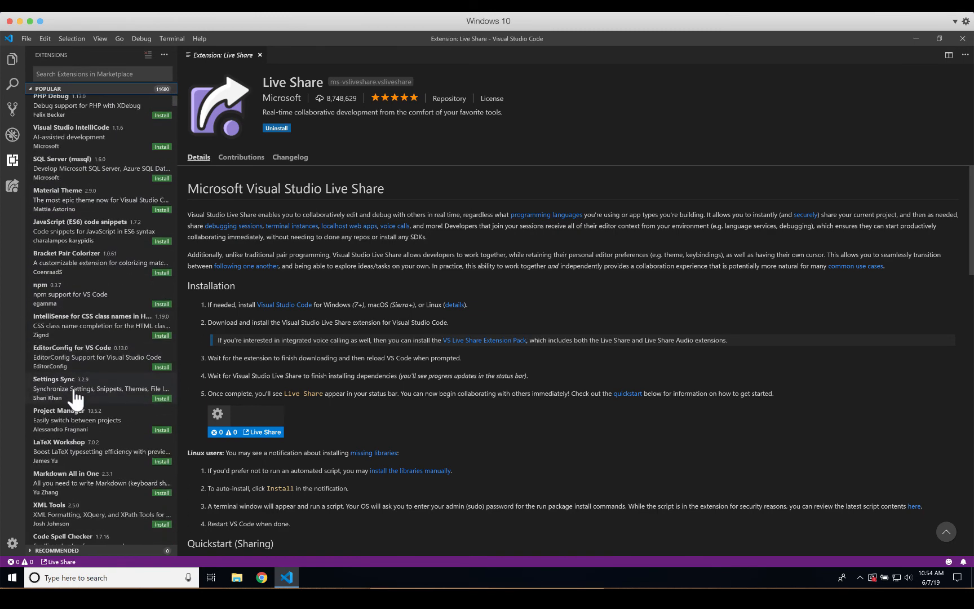
scroll(75, 401, down, 6)
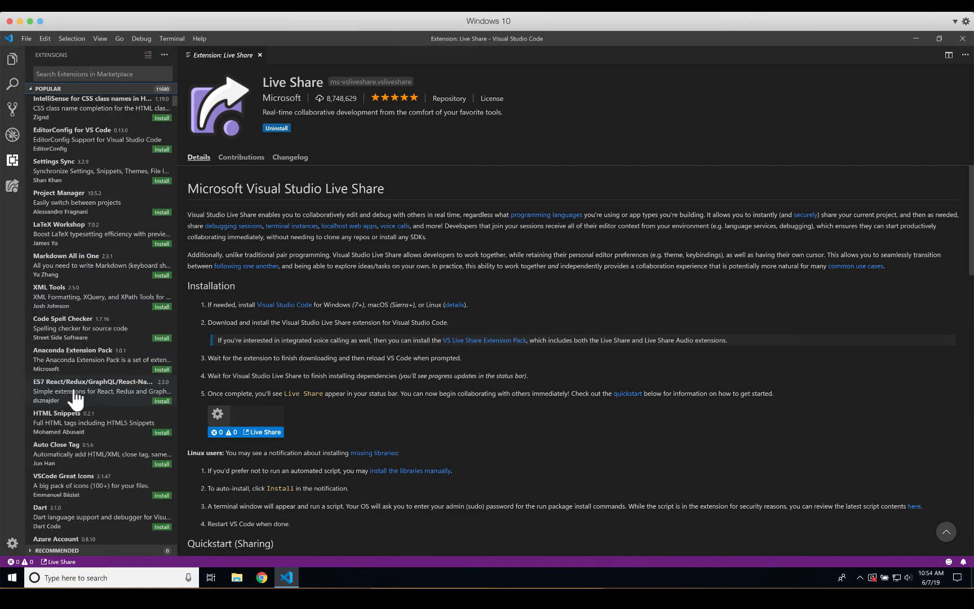
scroll(75, 400, down, 4)
scroll(75, 400, up, 20)
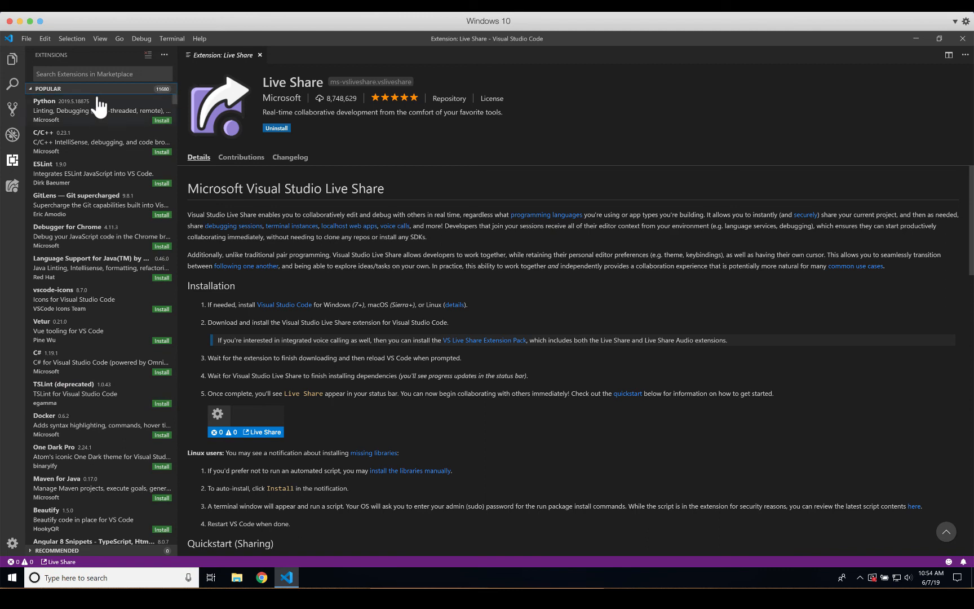
click(48, 89)
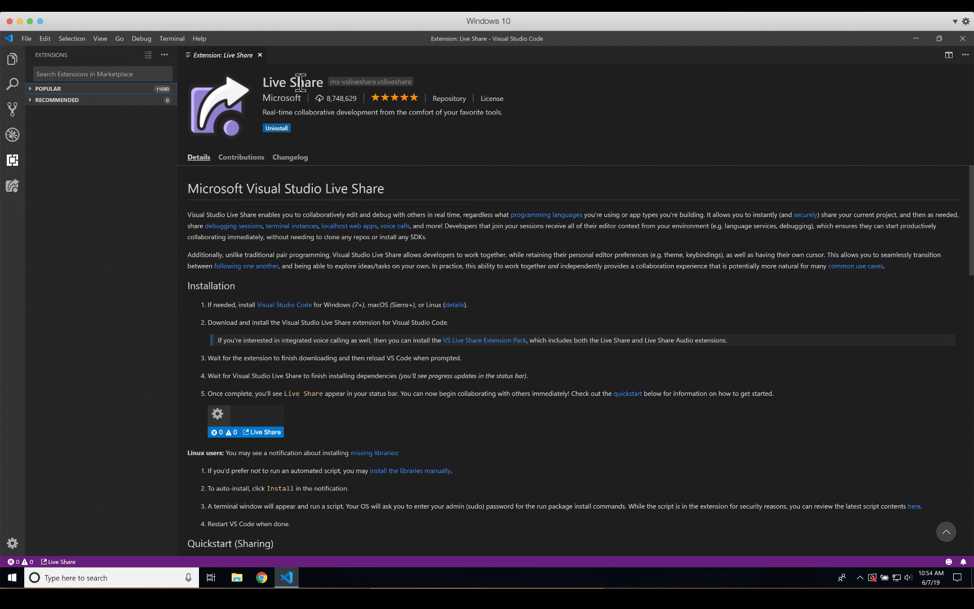
Step: Start a Live Share collaboration session and review the Share, Invite and Collaborate instructions on its welcome page
click(259, 55)
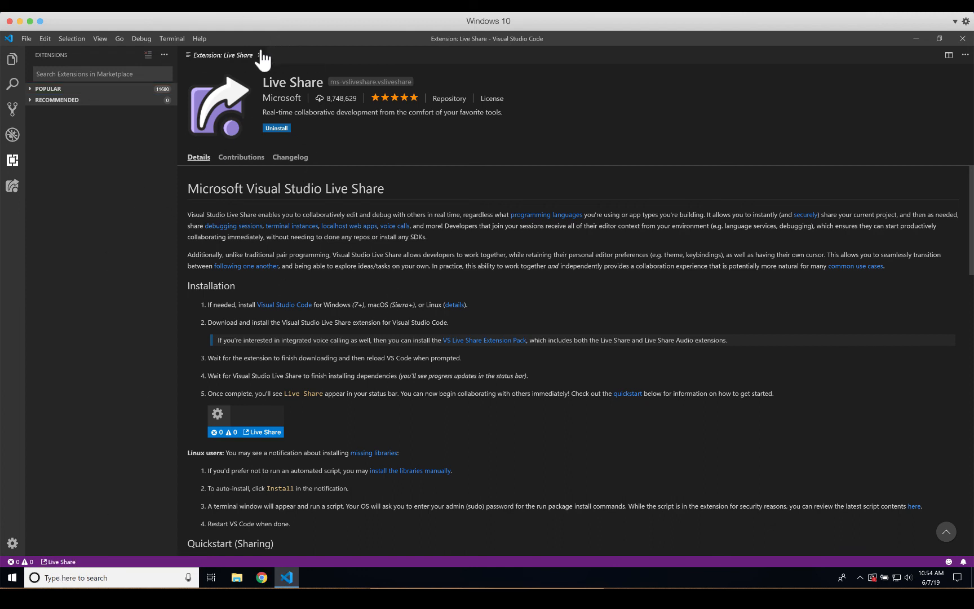
click(48, 563)
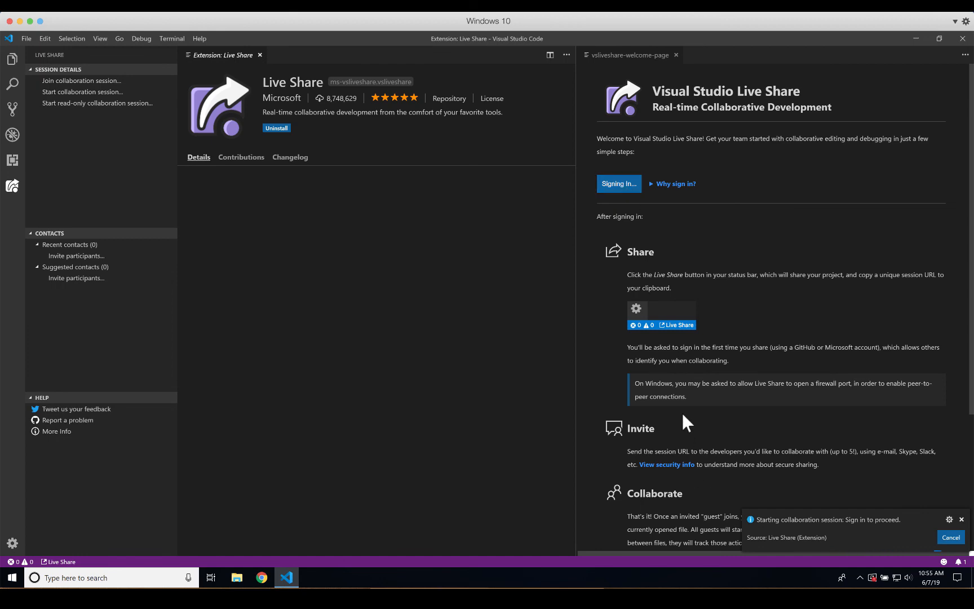
scroll(682, 412, down, 2)
scroll(683, 414, down, 1)
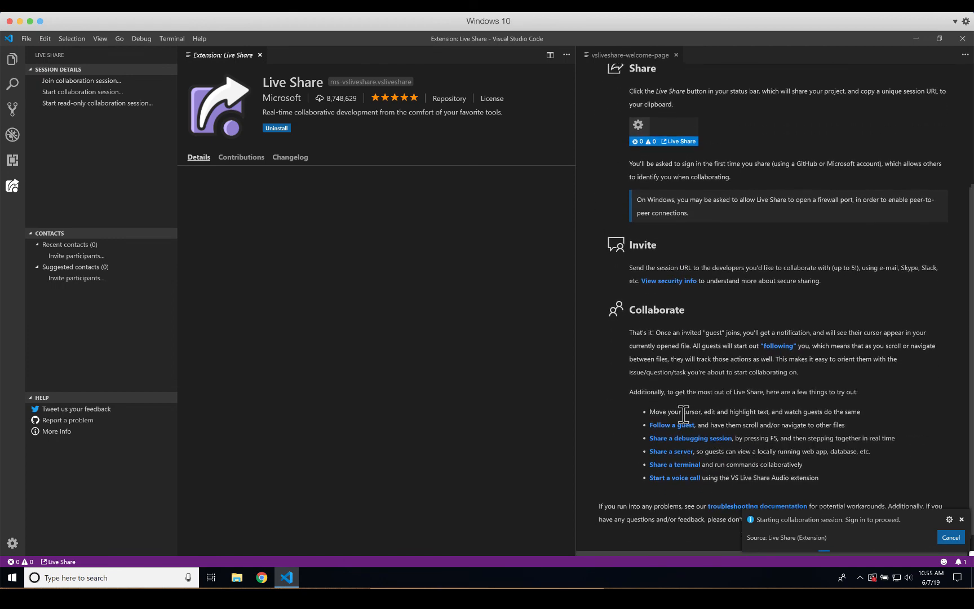